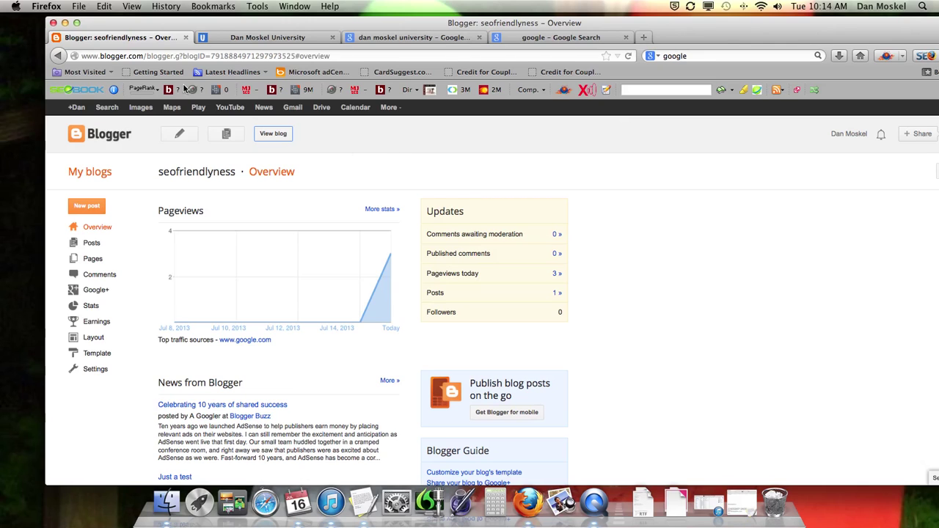
- View the live seofriendlyness blog and open its "Post Title" post to examine how the page title reads
{"action": "left_click", "coordinate": [728, 245]}
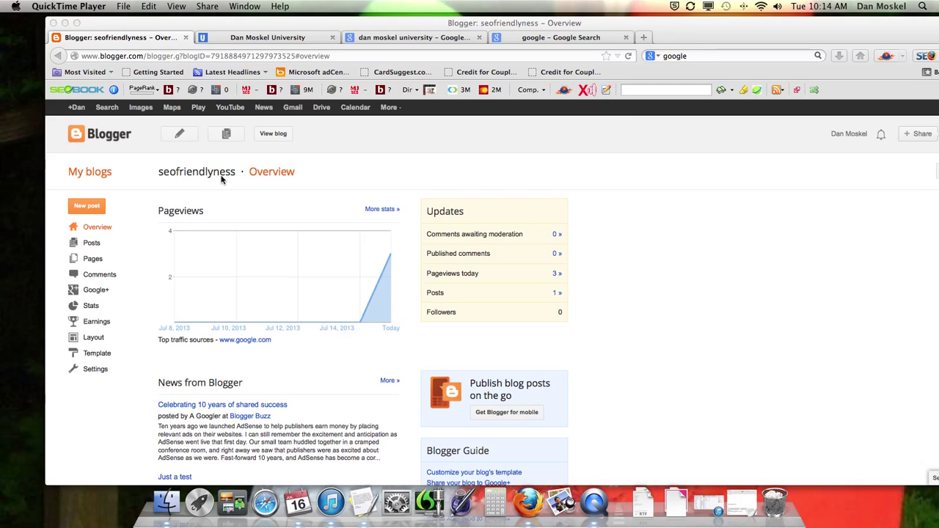
{"action": "left_click", "coordinate": [270, 136]}
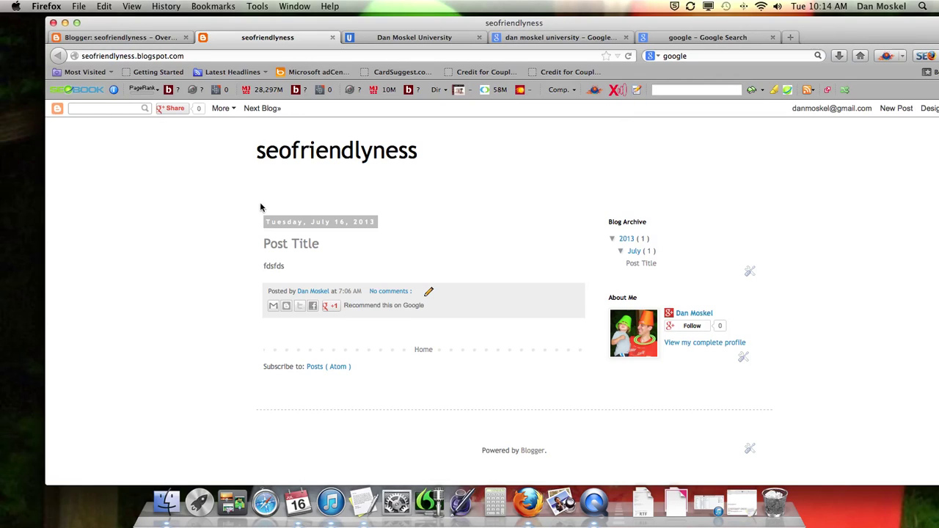
{"action": "left_click", "coordinate": [301, 246]}
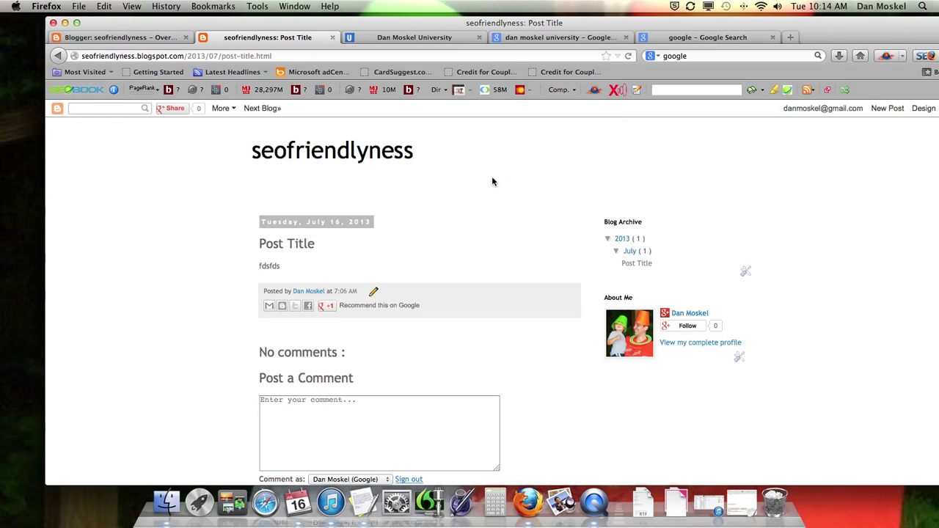
{"action": "left_click_drag", "start_coordinate": [468, 25], "coordinate": [469, 24]}
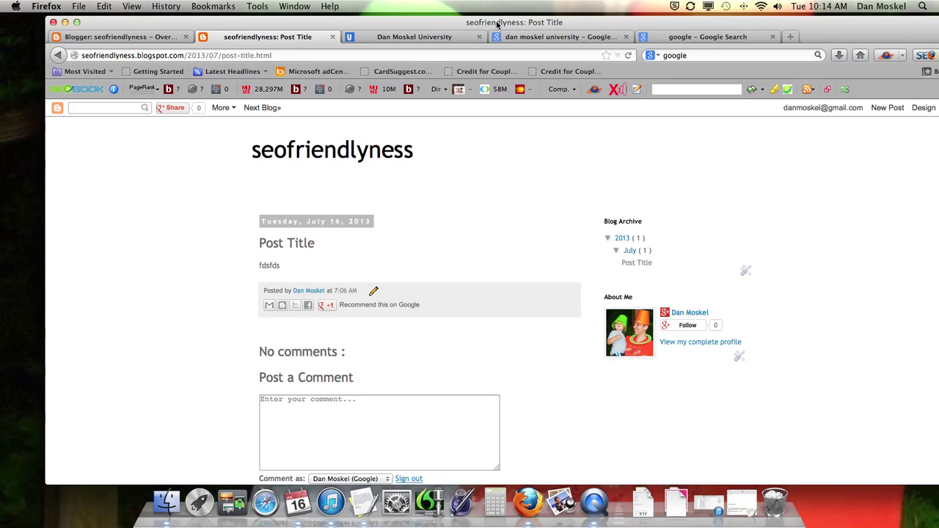
- Examine the order of page name and site name in the result titles of the already open Google searches
{"action": "left_click", "coordinate": [566, 37]}
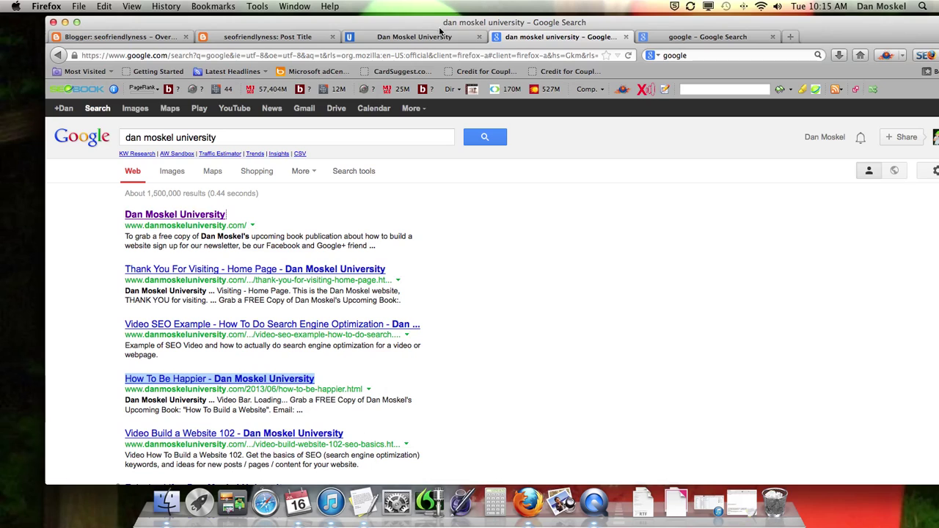
{"action": "left_click", "coordinate": [101, 242]}
{"action": "left_click_drag", "start_coordinate": [121, 215], "coordinate": [236, 220]}
{"action": "left_click_drag", "start_coordinate": [122, 270], "coordinate": [383, 273]}
{"action": "left_click", "coordinate": [703, 37]}
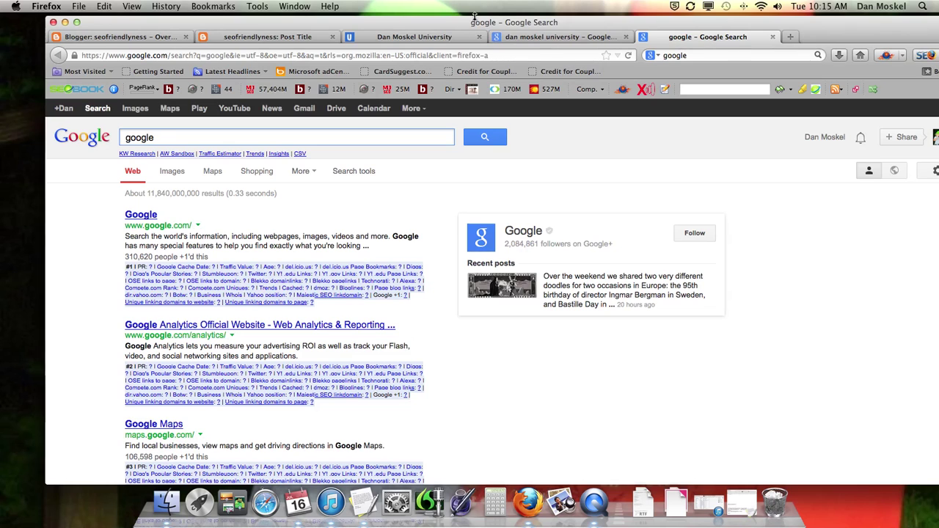
{"action": "left_click", "coordinate": [448, 36]}
{"action": "left_click", "coordinate": [565, 37]}
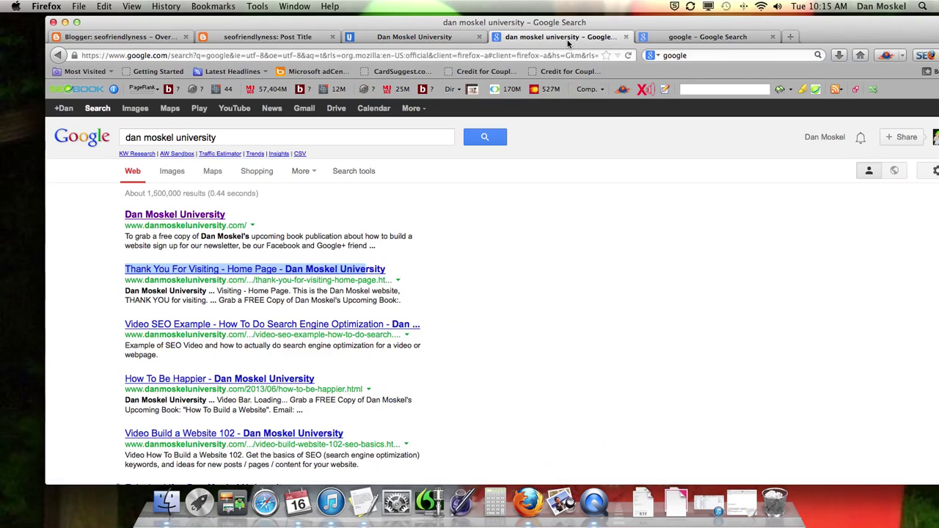
{"action": "left_click", "coordinate": [553, 242]}
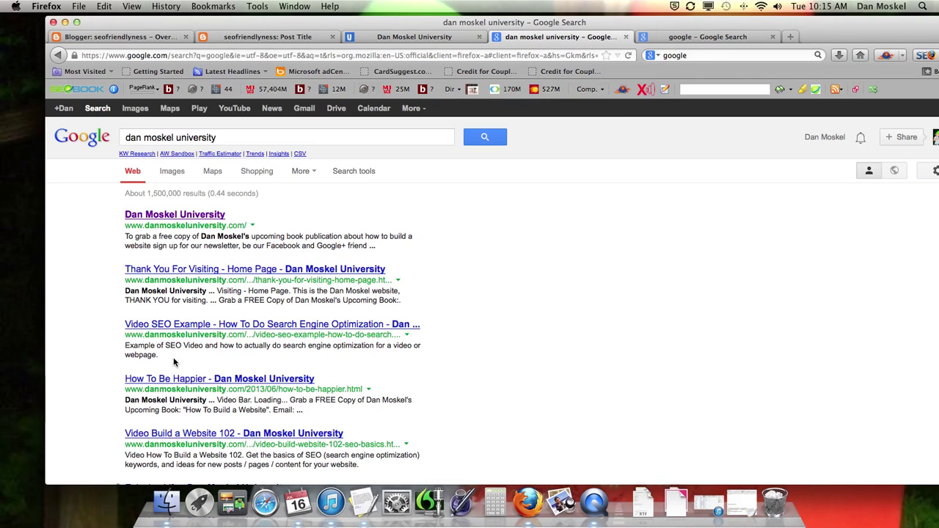
{"action": "left_click_drag", "start_coordinate": [123, 326], "coordinate": [376, 332]}
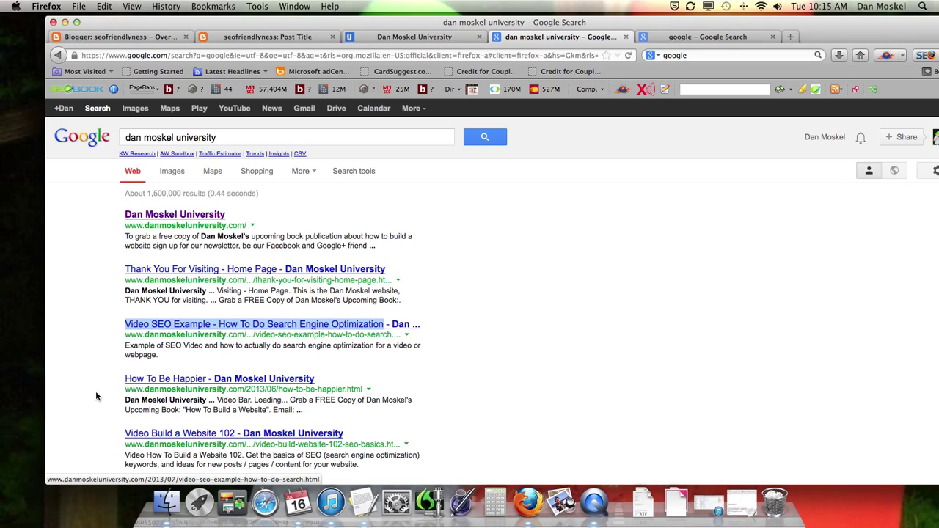
{"action": "left_click_drag", "start_coordinate": [124, 379], "coordinate": [208, 387]}
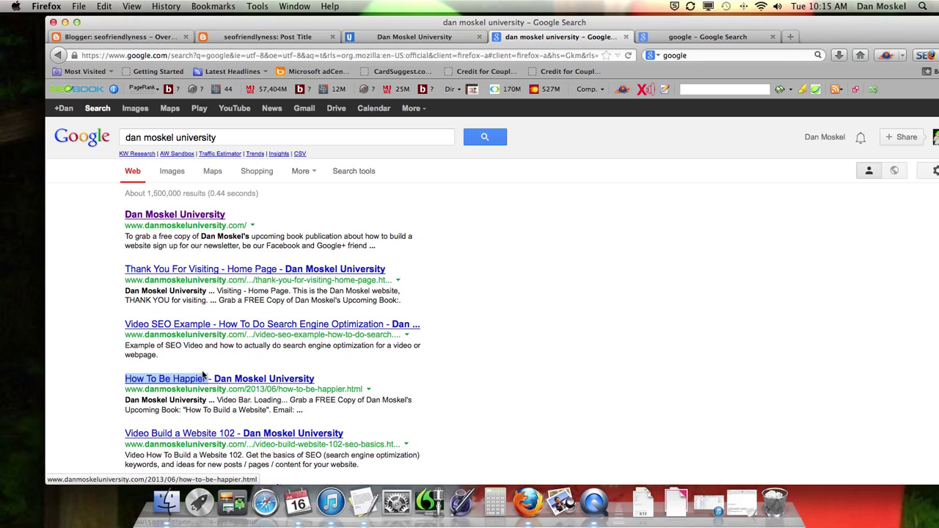
{"action": "left_click", "coordinate": [216, 372]}
{"action": "left_click", "coordinate": [212, 383]}
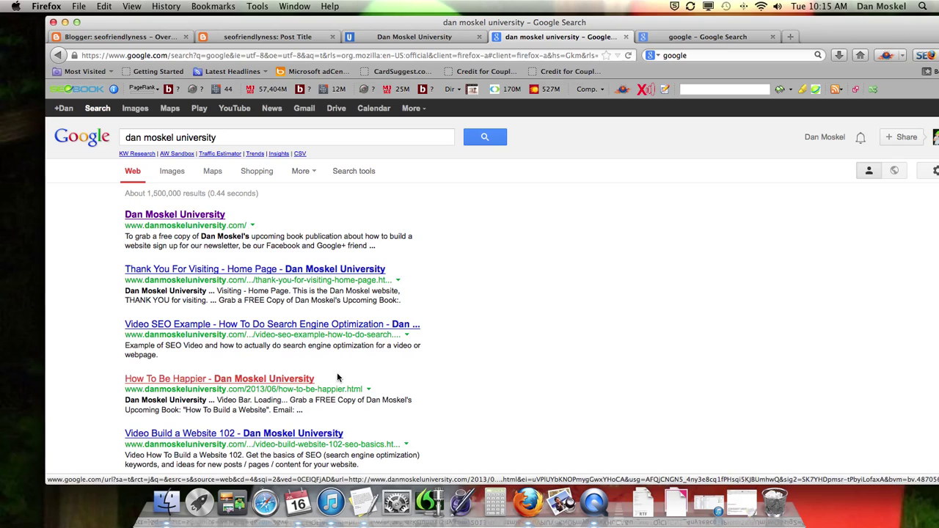
{"action": "left_click_drag", "start_coordinate": [330, 381], "coordinate": [216, 384]}
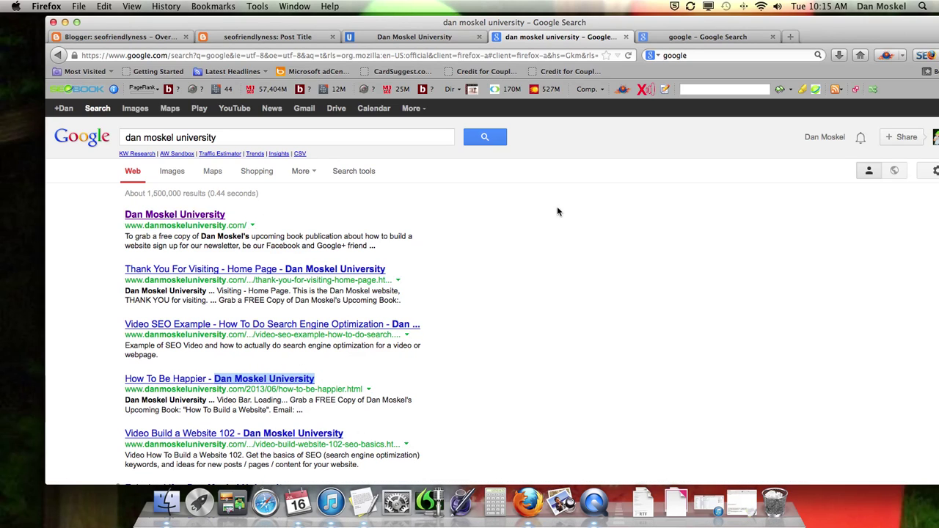
- Open the seofriendlyness blog's template in the HTML editor and format its code
{"action": "left_click", "coordinate": [120, 36]}
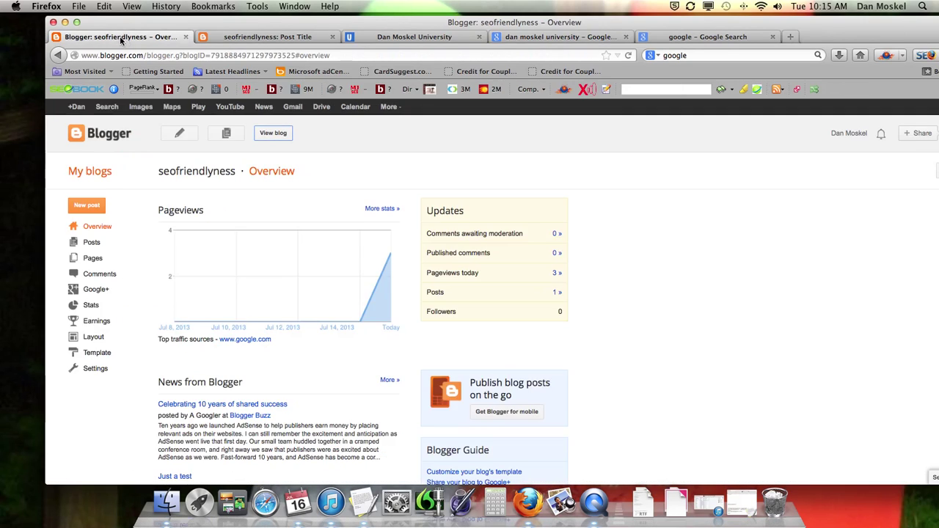
{"action": "left_click", "coordinate": [257, 37]}
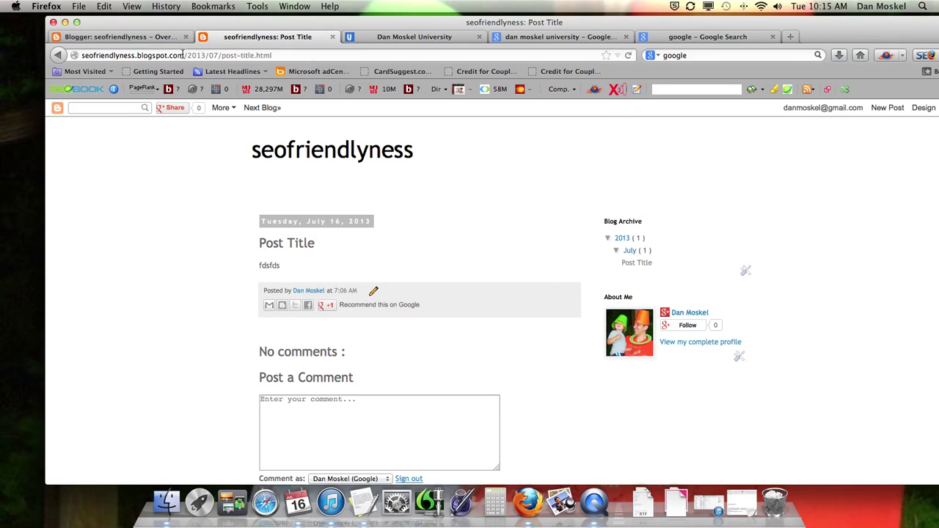
{"action": "left_click", "coordinate": [145, 38]}
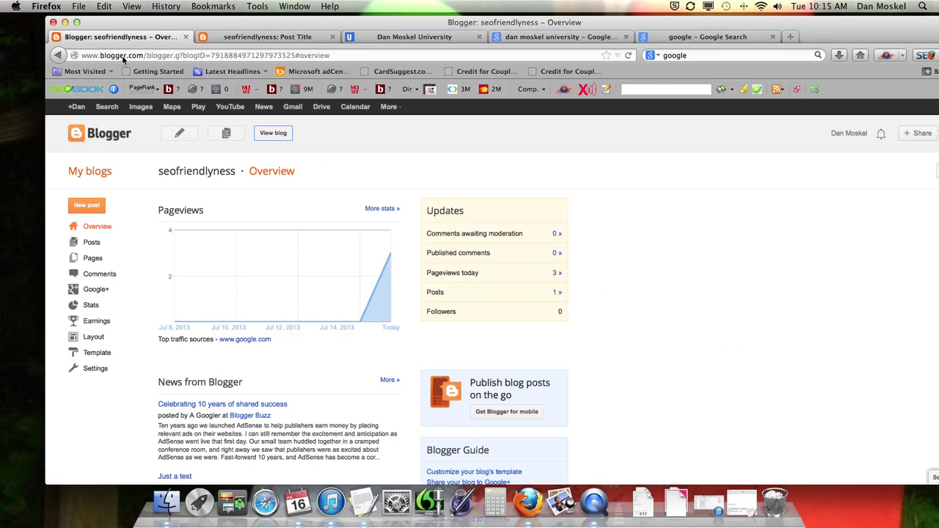
{"action": "left_click", "coordinate": [92, 355]}
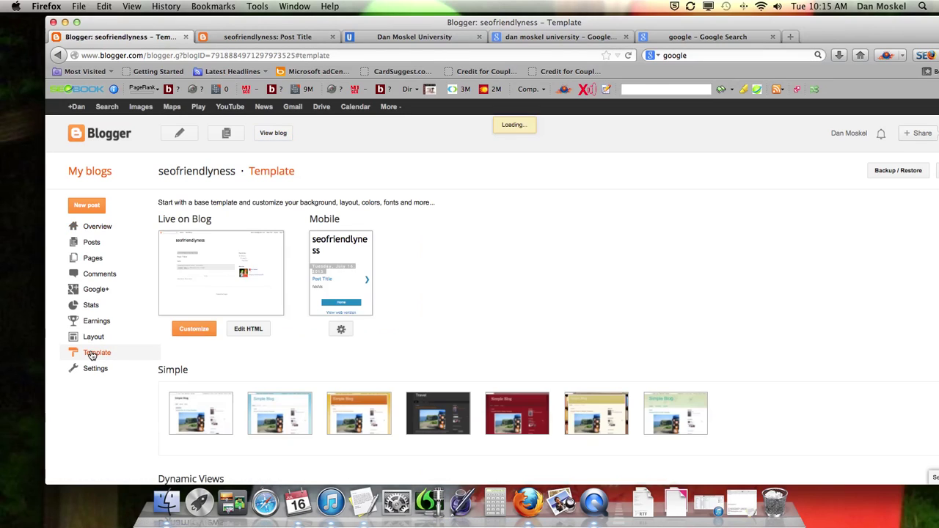
{"action": "left_click", "coordinate": [252, 329]}
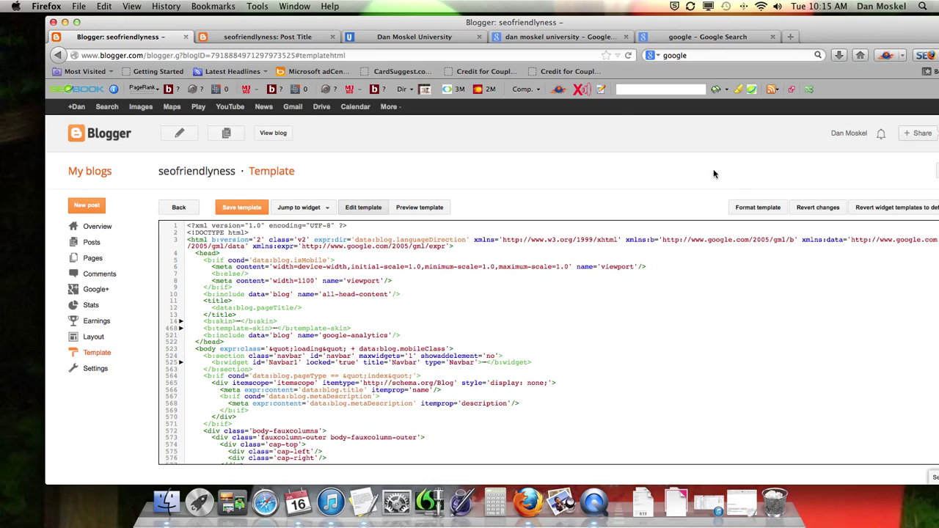
{"action": "left_click", "coordinate": [755, 211]}
{"action": "key", "text": "super+Tab"}
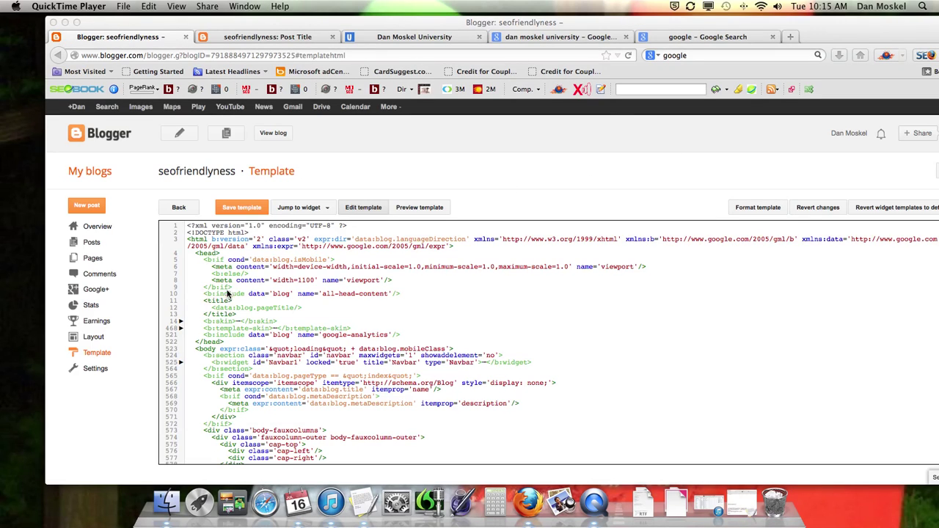
{"action": "left_click", "coordinate": [251, 289]}
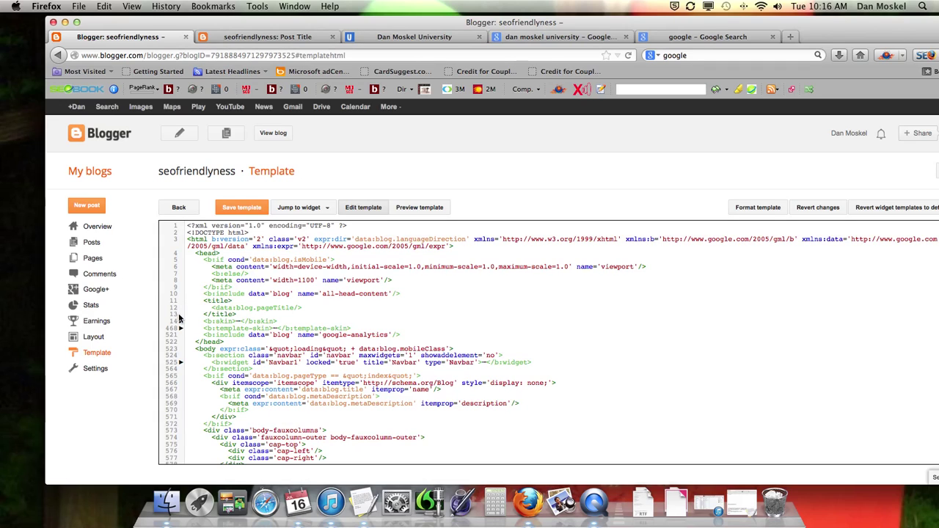
- Copy the template's title block into blog title code blogger.rtf in TextEdit, replacing the standalone <data:blog.pageTitle/> line
{"action": "left_click_drag", "start_coordinate": [206, 300], "coordinate": [296, 315]}
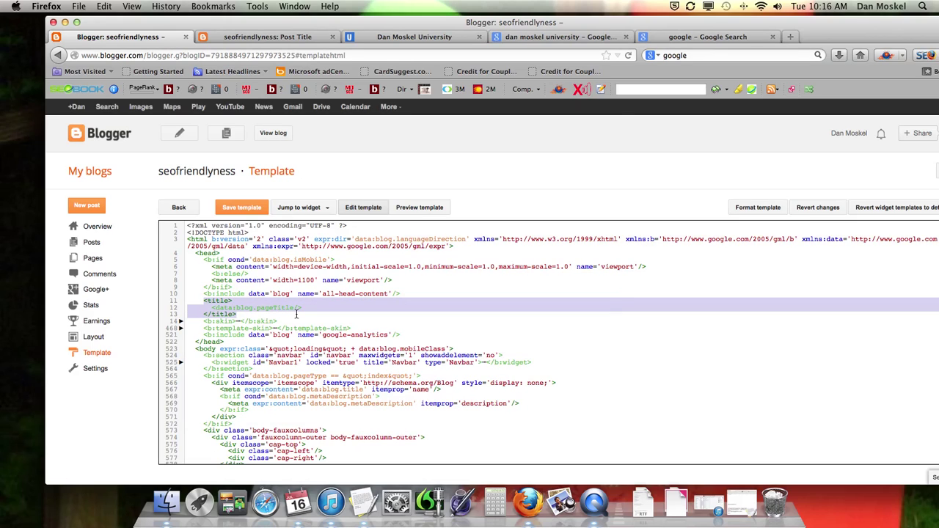
{"action": "right_click", "coordinate": [251, 309]}
{"action": "left_click", "coordinate": [307, 346]}
{"action": "left_click", "coordinate": [364, 503]}
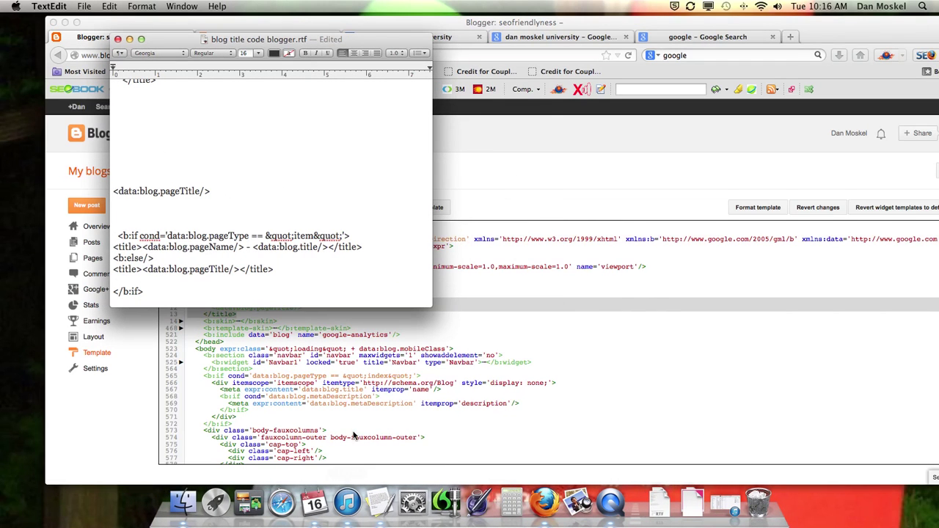
{"action": "left_click_drag", "start_coordinate": [211, 190], "coordinate": [113, 191]}
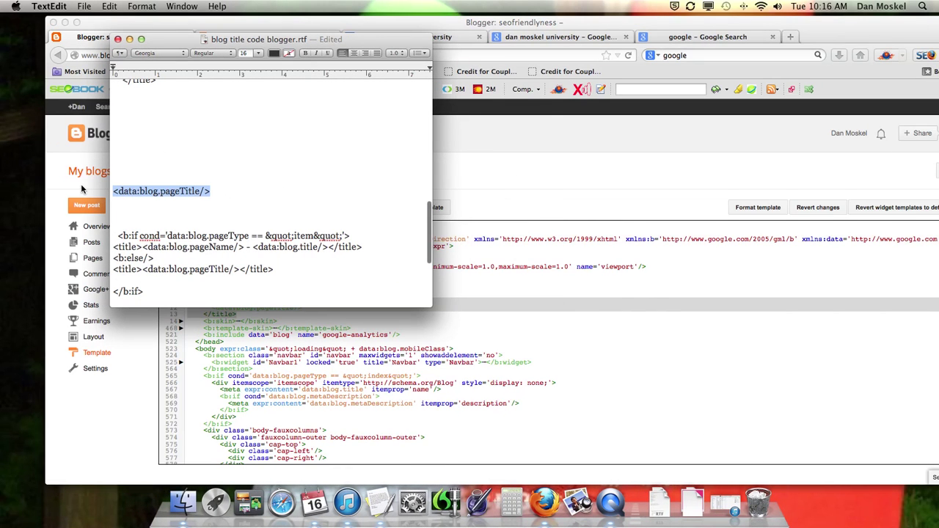
{"action": "key", "text": "super+v"}
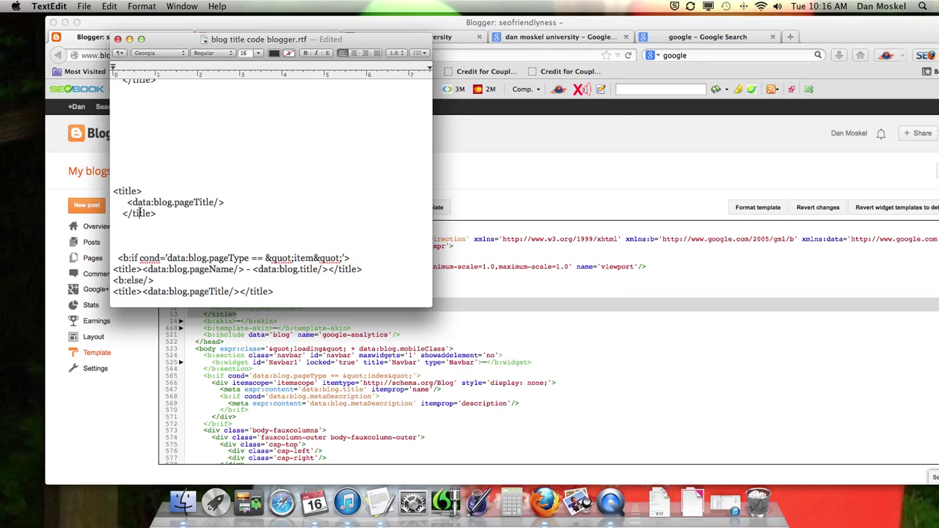
- Replace the template's title block in Blogger with the small-print conditional title code using pageType == "item" from the text file
{"action": "left_click_drag", "start_coordinate": [117, 258], "coordinate": [283, 254]}
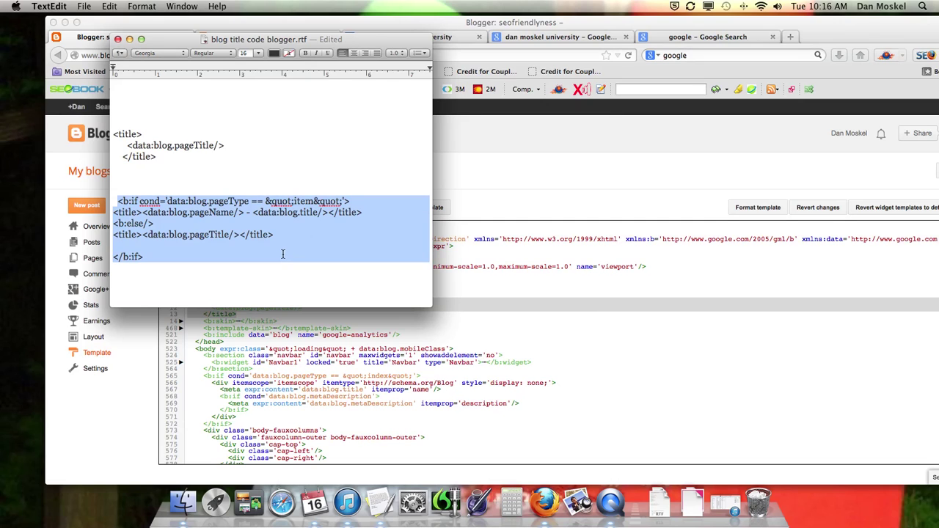
{"action": "scroll", "coordinate": [282, 254], "scroll_direction": "up", "scroll_amount": 5}
{"action": "scroll", "coordinate": [282, 254], "scroll_direction": "down", "scroll_amount": 5}
{"action": "scroll", "coordinate": [281, 253], "scroll_direction": "down", "scroll_amount": 1}
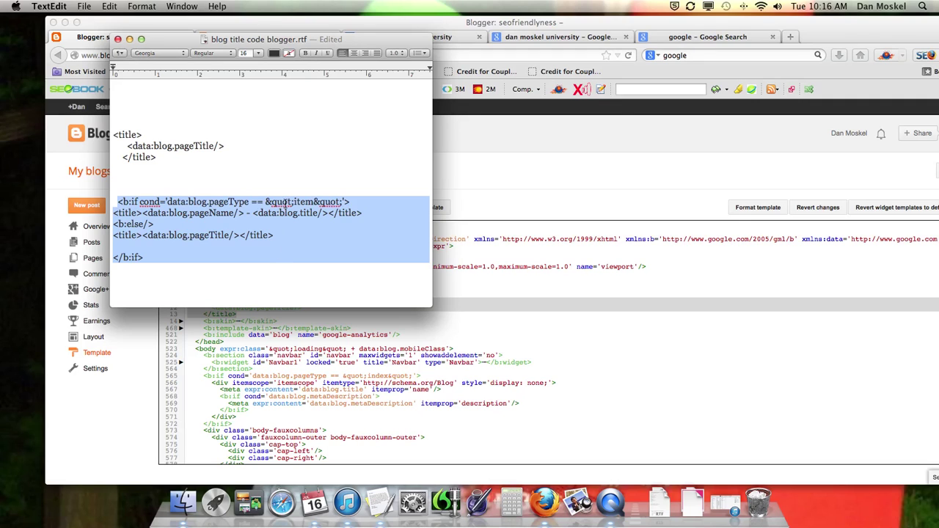
{"action": "scroll", "coordinate": [285, 203], "scroll_direction": "up", "scroll_amount": 10}
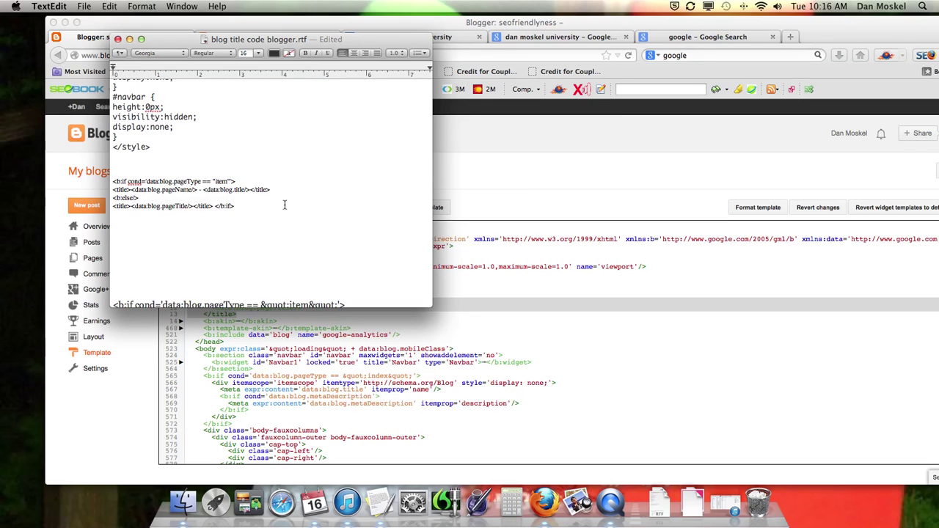
{"action": "left_click_drag", "start_coordinate": [243, 208], "coordinate": [108, 183]}
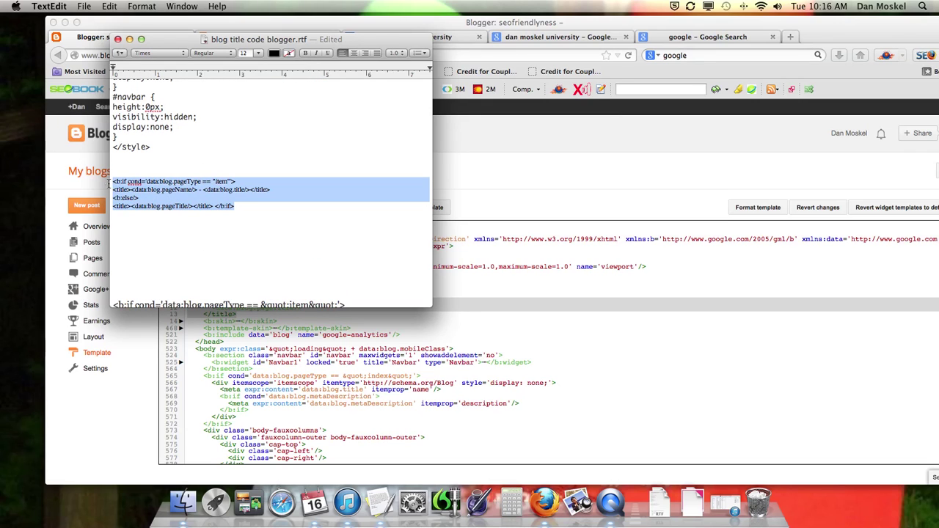
{"action": "right_click", "coordinate": [212, 184]}
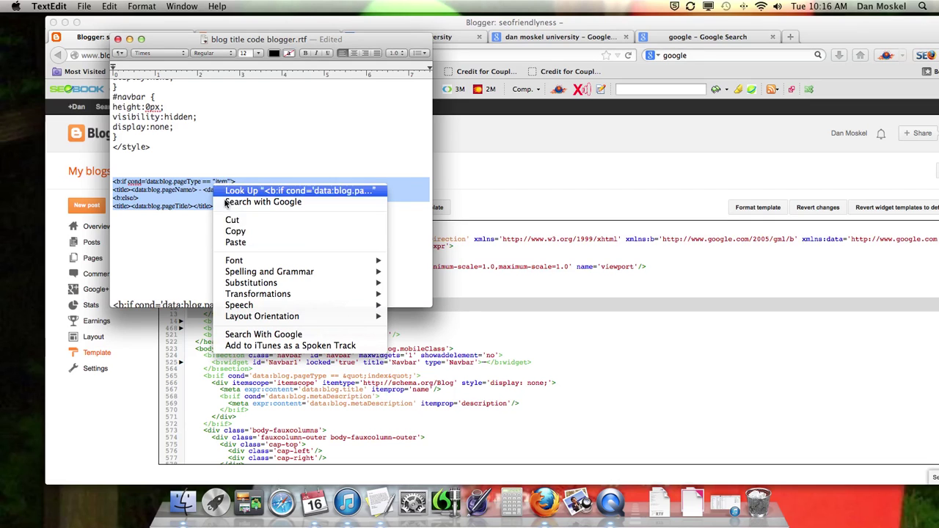
{"action": "left_click", "coordinate": [242, 231]}
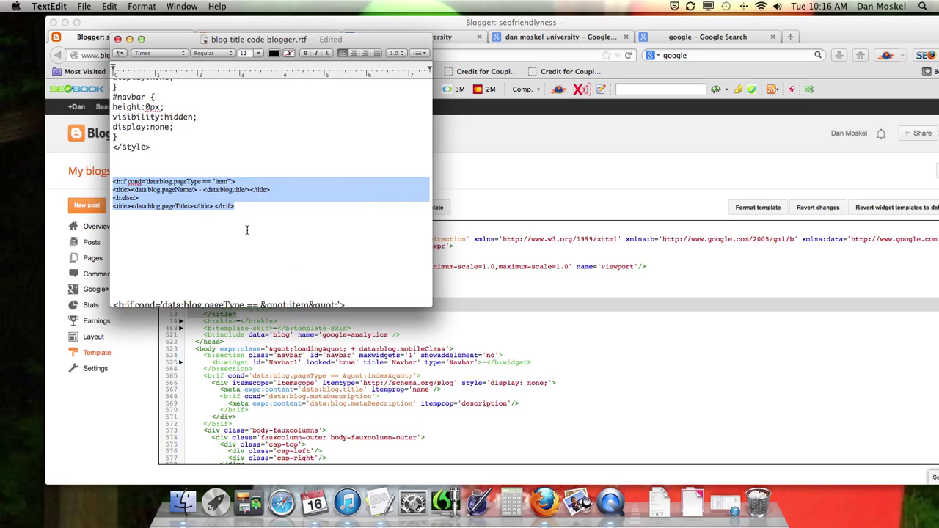
{"action": "left_click", "coordinate": [509, 196]}
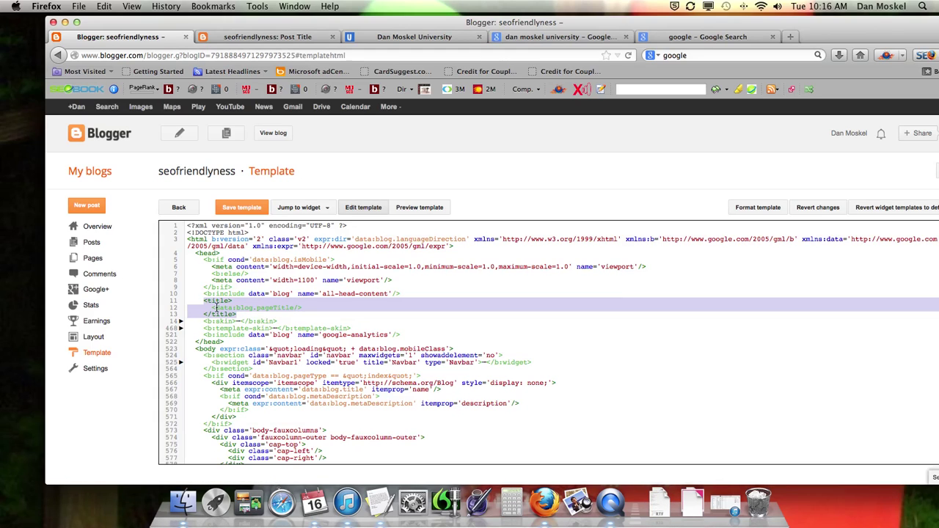
{"action": "key", "text": "super+v"}
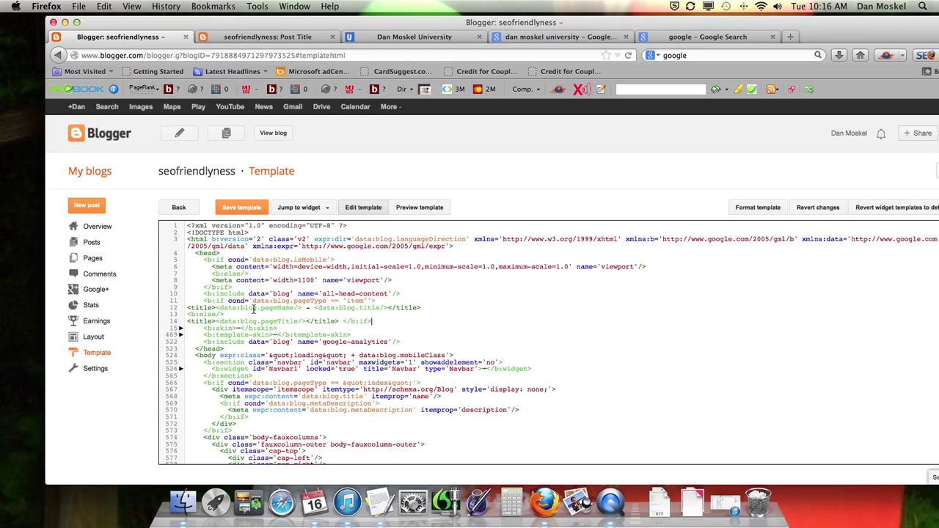
- Check the copied code in the text file, minimize that file, and save the edited blog template
{"action": "left_click", "coordinate": [380, 502]}
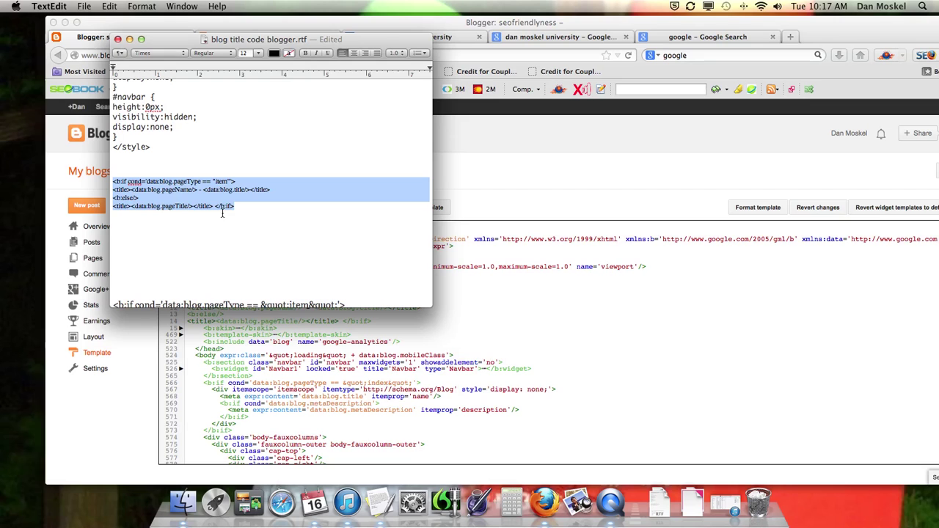
{"action": "left_click", "coordinate": [129, 39]}
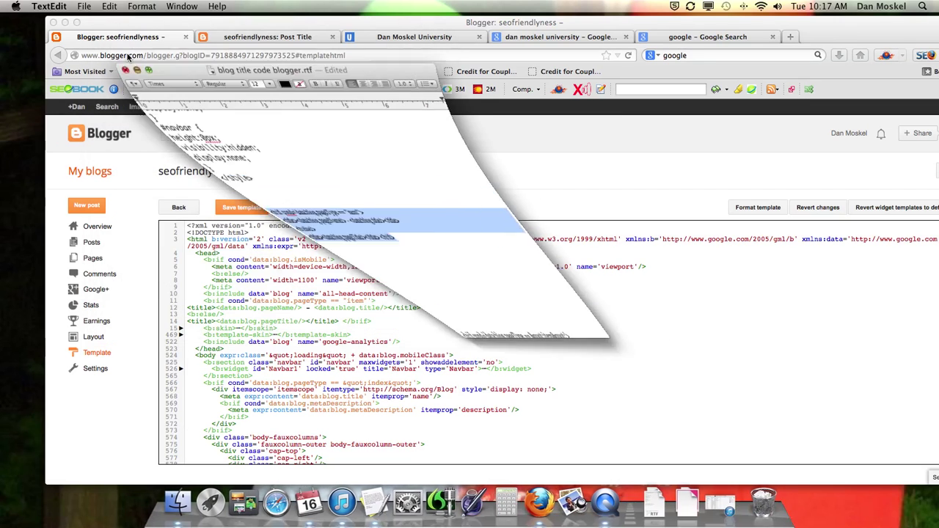
{"action": "left_click", "coordinate": [455, 181]}
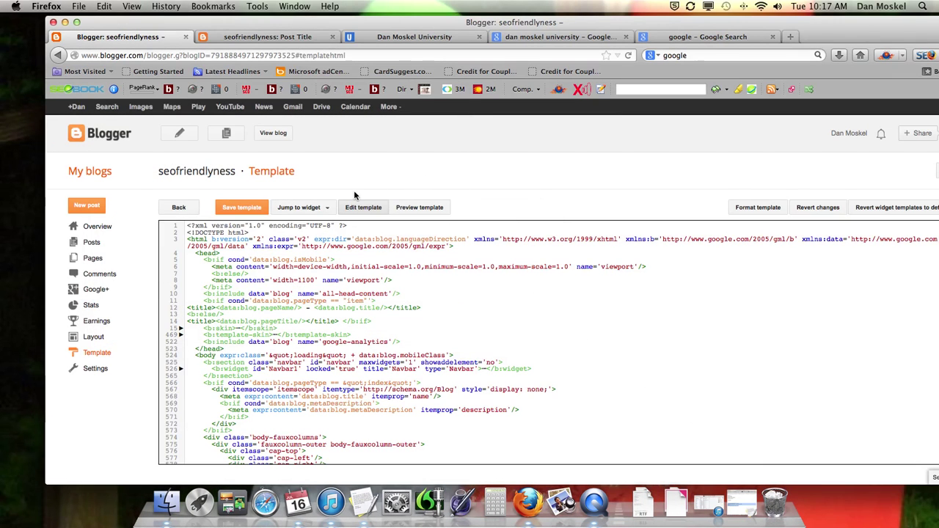
{"action": "left_click", "coordinate": [247, 210]}
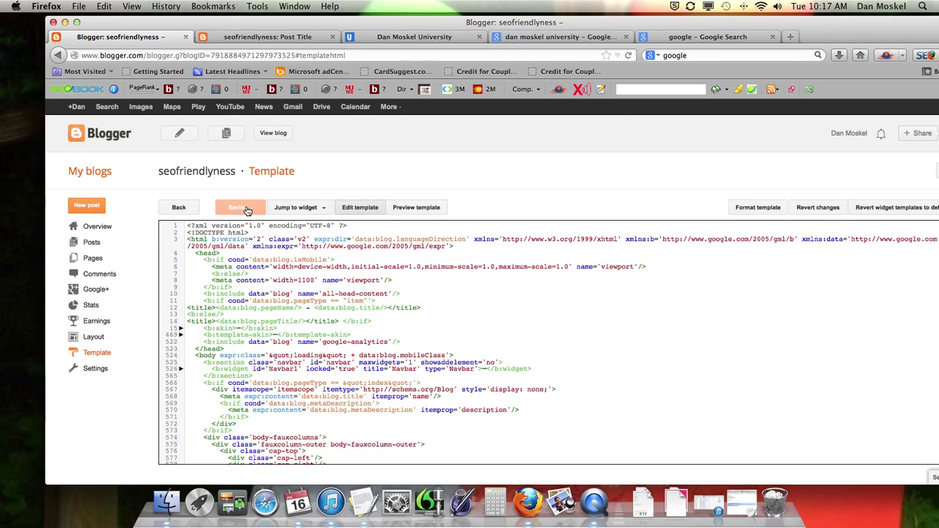
- View the blog, open its post, and compare the page title with the previously loaded copy of the post
{"action": "left_click", "coordinate": [287, 137]}
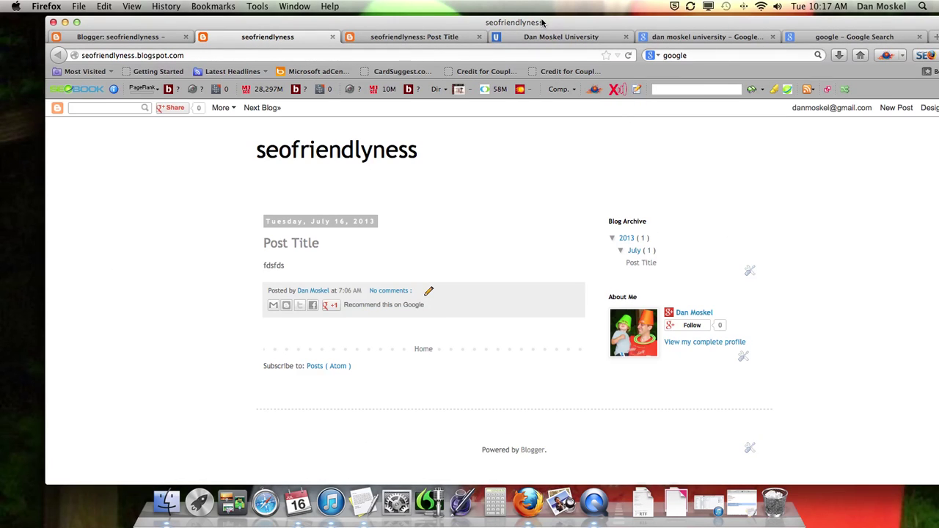
{"action": "left_click", "coordinate": [301, 246]}
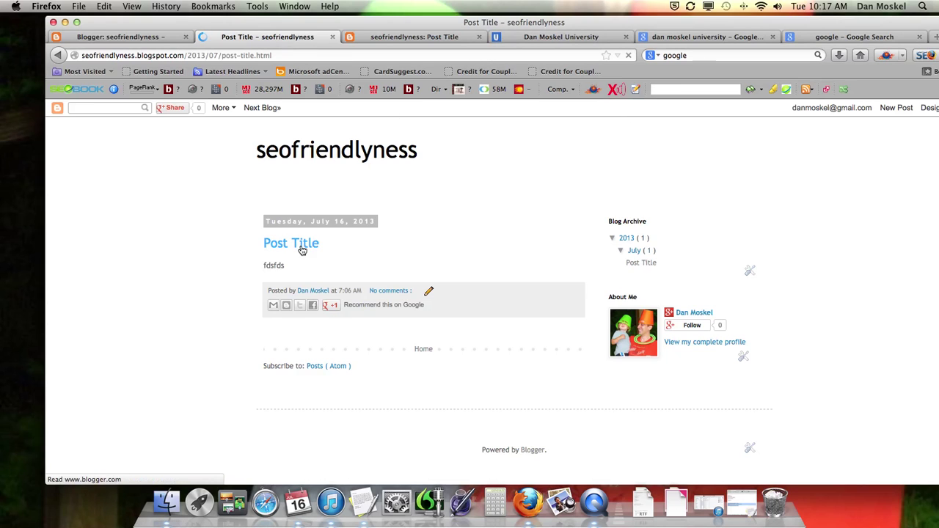
{"action": "mouse_move", "coordinate": [465, 25]}
{"action": "left_mouse_down"}
{"action": "mouse_move", "coordinate": [487, 27]}
{"action": "mouse_move", "coordinate": [467, 29]}
{"action": "left_mouse_up"}
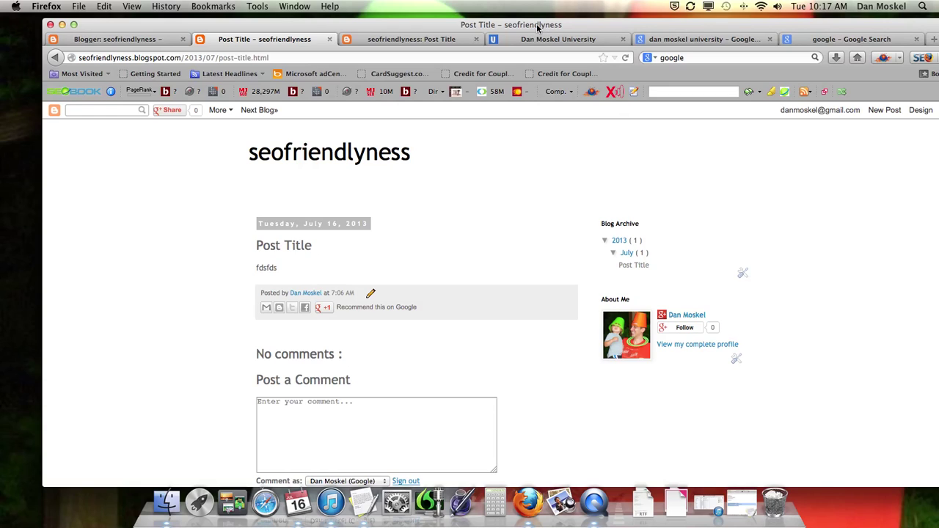
{"action": "key", "text": "ctrl+Tab"}
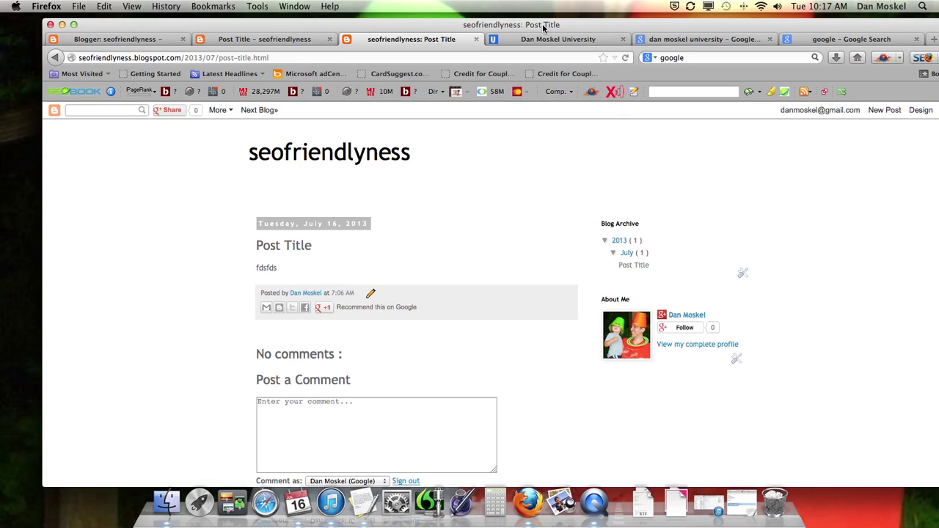
- Examine the university site's Google result titles, highlighting the Video SEO Example title where the page name precedes the site name
{"action": "left_click", "coordinate": [745, 39]}
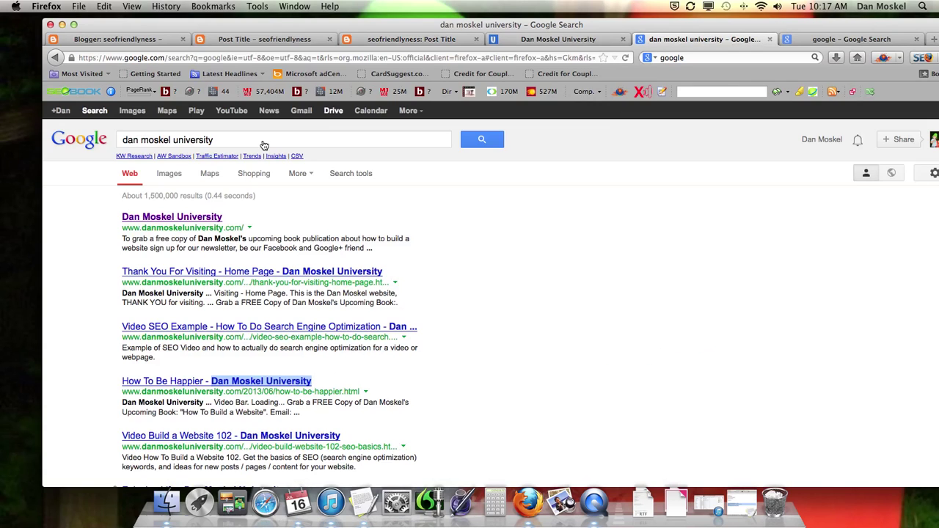
{"action": "left_click", "coordinate": [472, 380]}
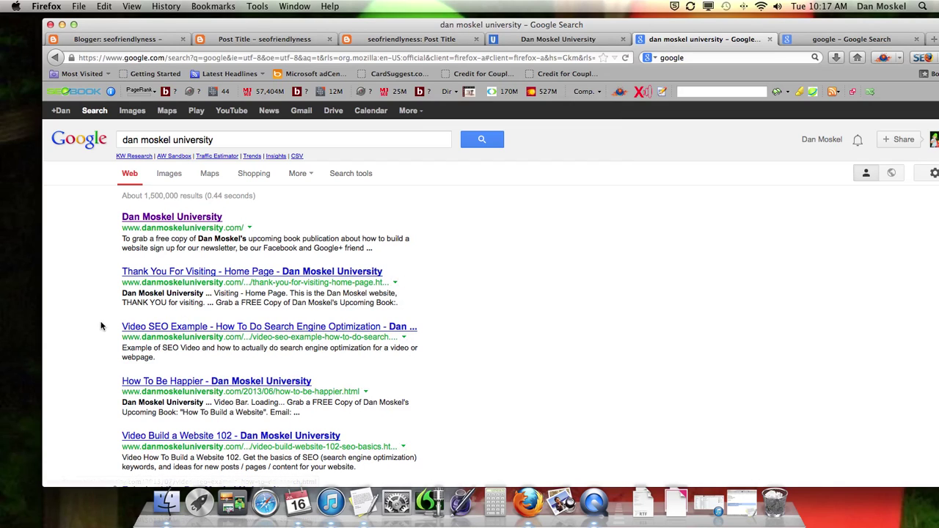
{"action": "left_click_drag", "start_coordinate": [115, 325], "coordinate": [160, 332]}
{"action": "left_click_drag", "start_coordinate": [180, 332], "coordinate": [427, 330]}
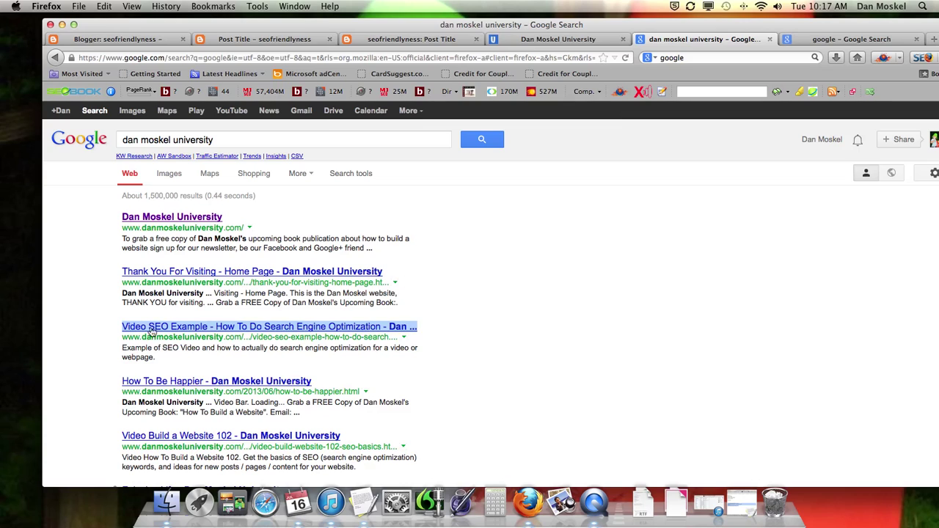
{"action": "left_click", "coordinate": [102, 370]}
{"action": "left_click_drag", "start_coordinate": [118, 326], "coordinate": [372, 334]}
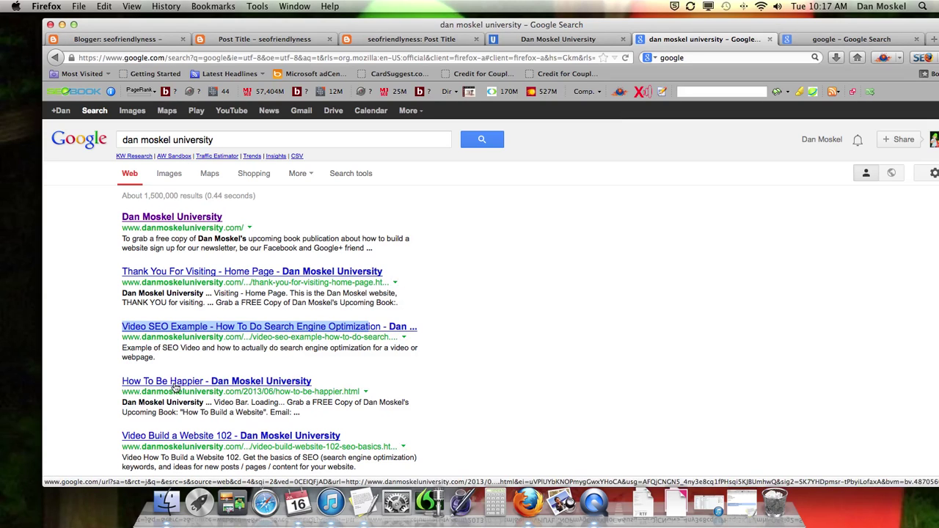
{"action": "left_click", "coordinate": [546, 396]}
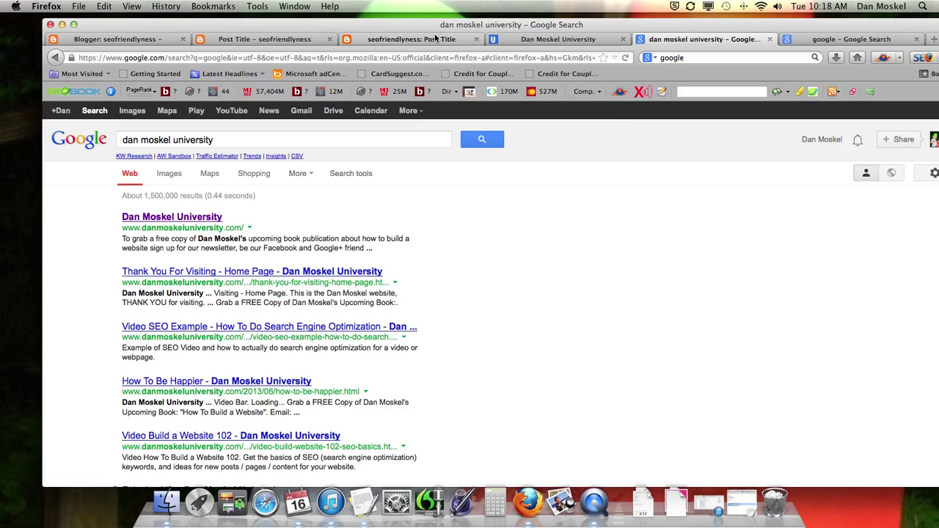
- Save the blog template again, view the blog, and open its post to check the page title
{"action": "left_click", "coordinate": [283, 39]}
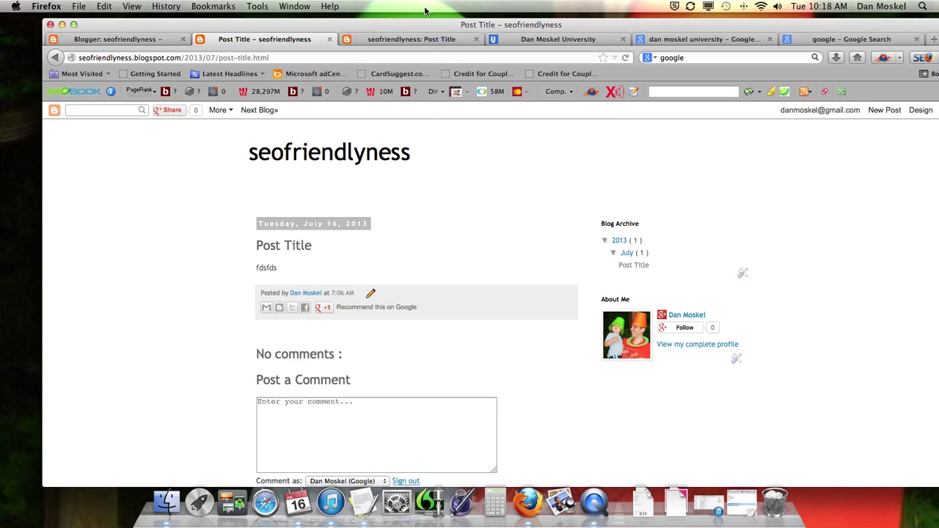
{"action": "left_click", "coordinate": [128, 41]}
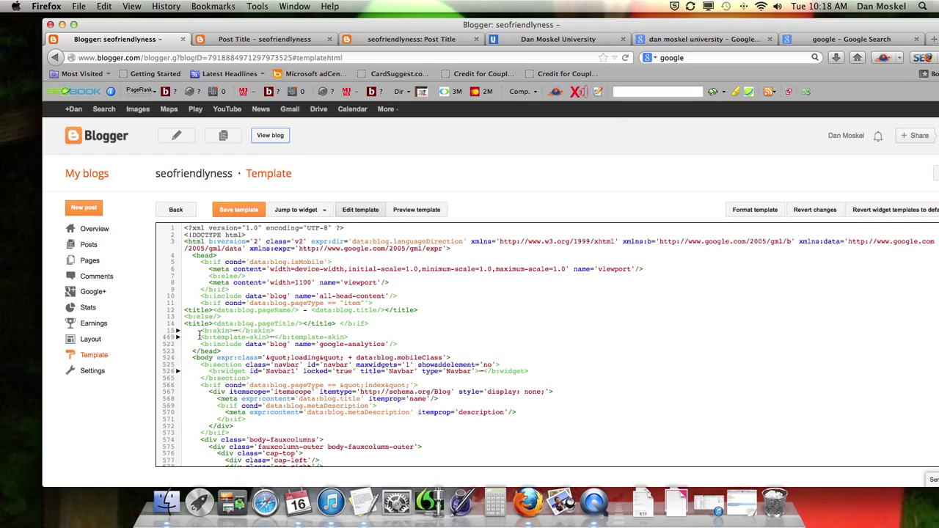
{"action": "left_click", "coordinate": [239, 212]}
{"action": "left_click", "coordinate": [270, 136]}
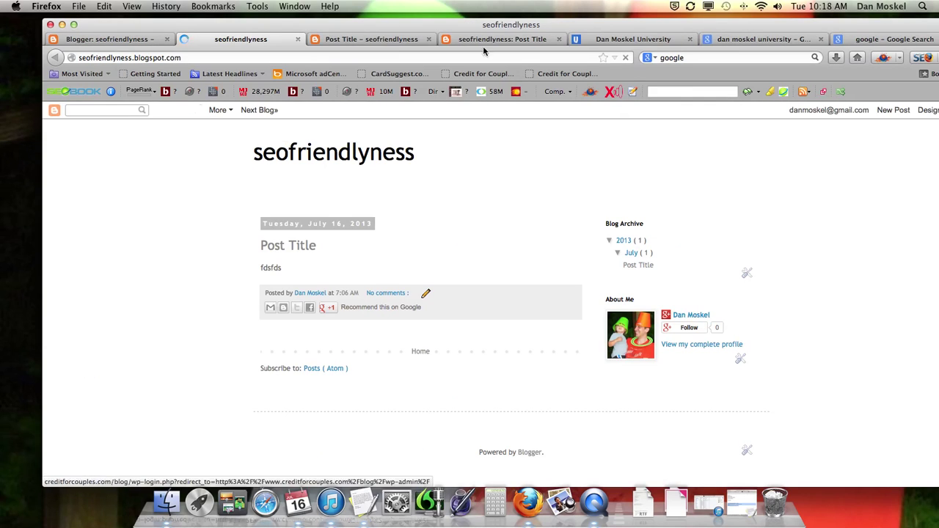
{"action": "left_click", "coordinate": [298, 246]}
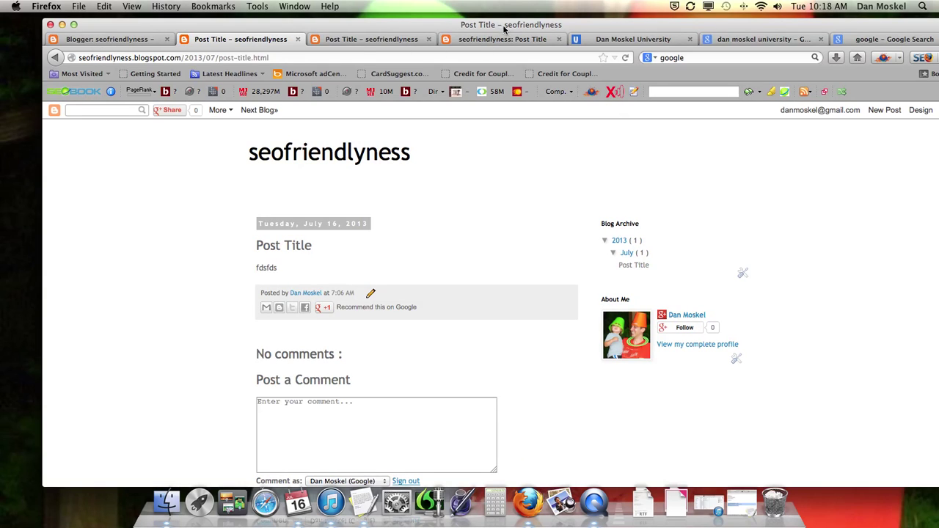
- Highlight the hyphen between pageName and blog.title in blog title code blogger.rtf, add a blank line below the code, and minimize the file
{"action": "left_click", "coordinate": [365, 503]}
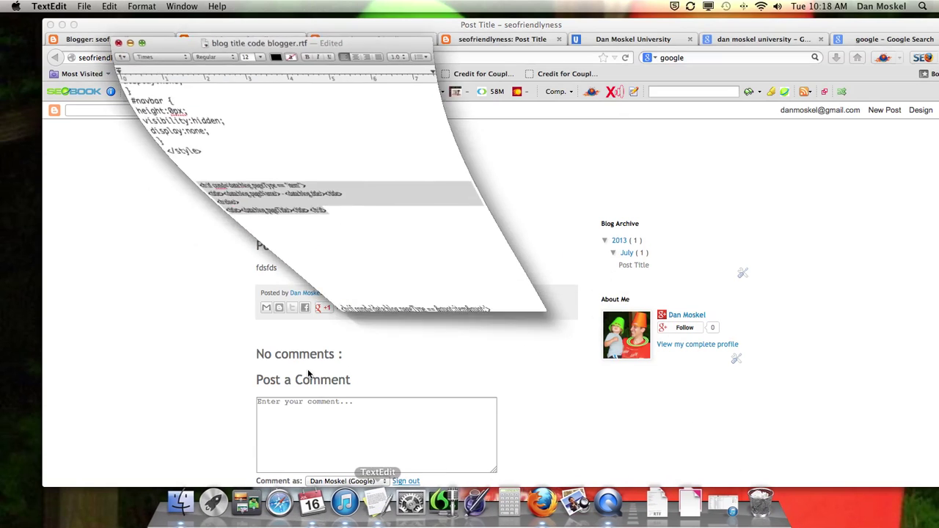
{"action": "left_click", "coordinate": [199, 204]}
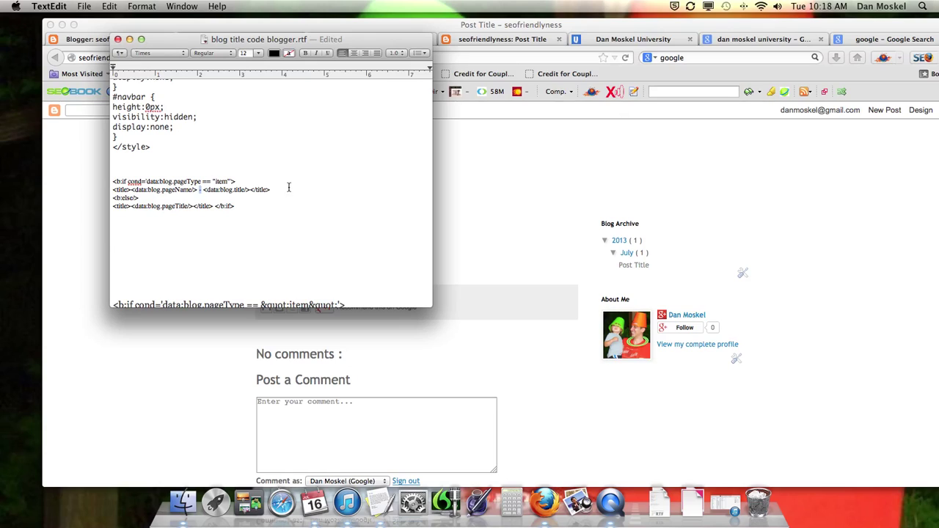
{"action": "left_click", "coordinate": [264, 209]}
{"action": "key", "text": "super+z"}
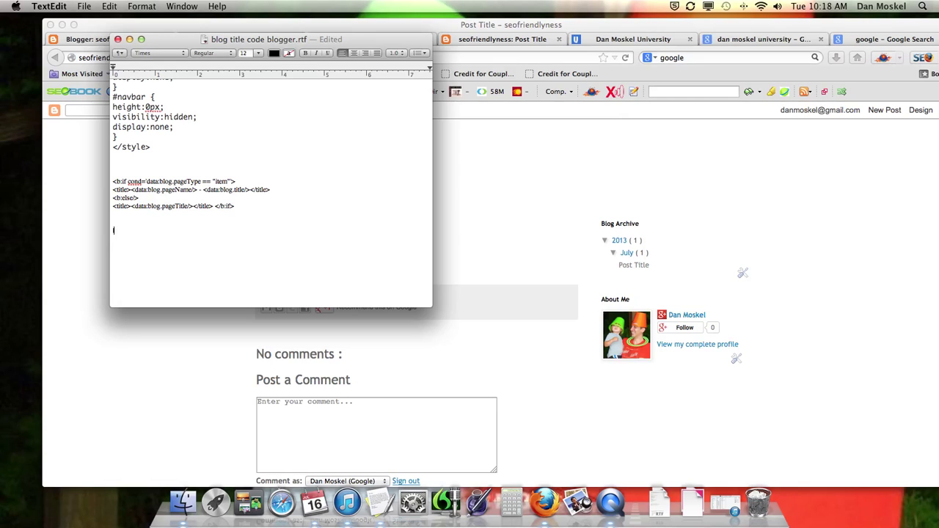
{"action": "key", "text": "Return"}
{"action": "left_click", "coordinate": [129, 39]}
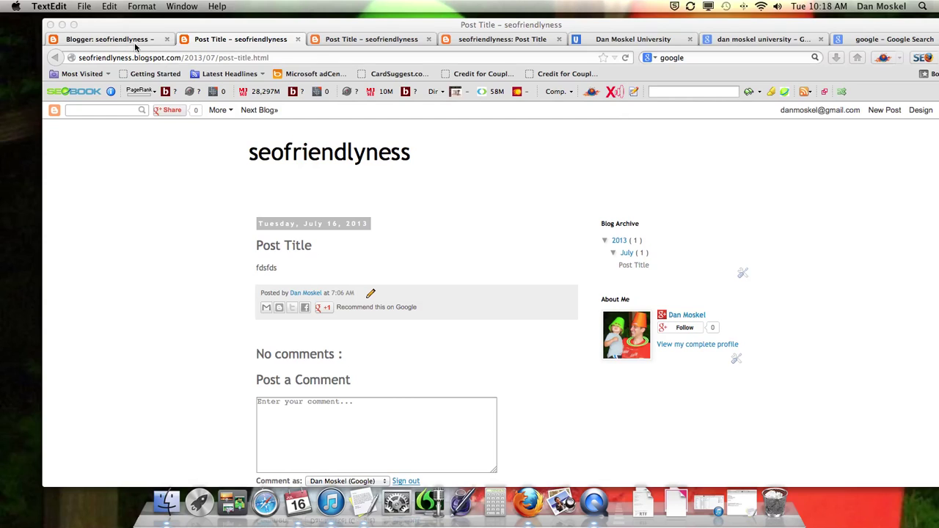
- Examine the Google results for google, highlighting the description snippets under the Google and Google Analytics listings
{"action": "left_click", "coordinate": [133, 41]}
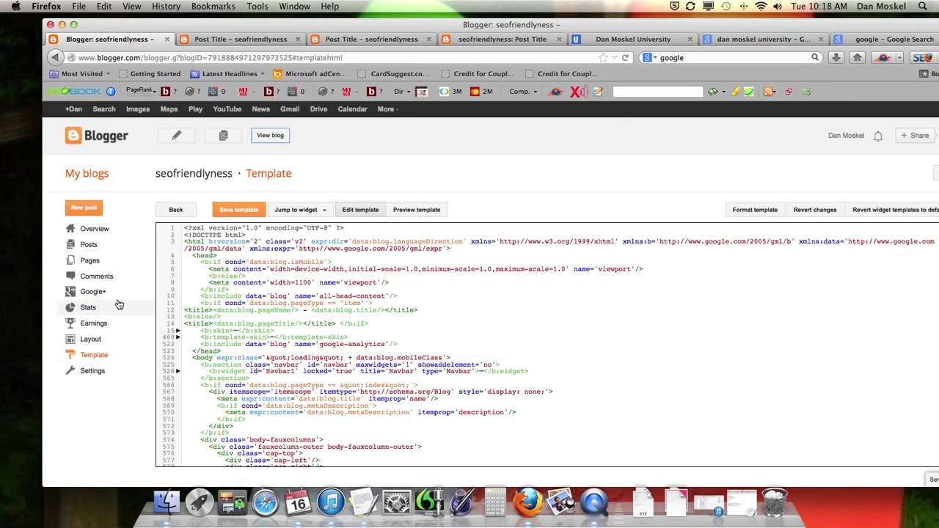
{"action": "left_click", "coordinate": [613, 39]}
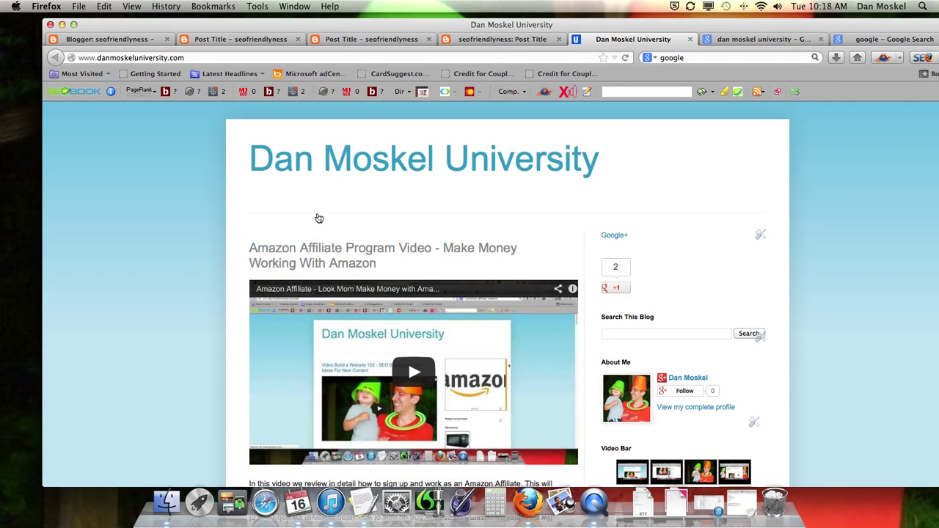
{"action": "left_click", "coordinate": [859, 41]}
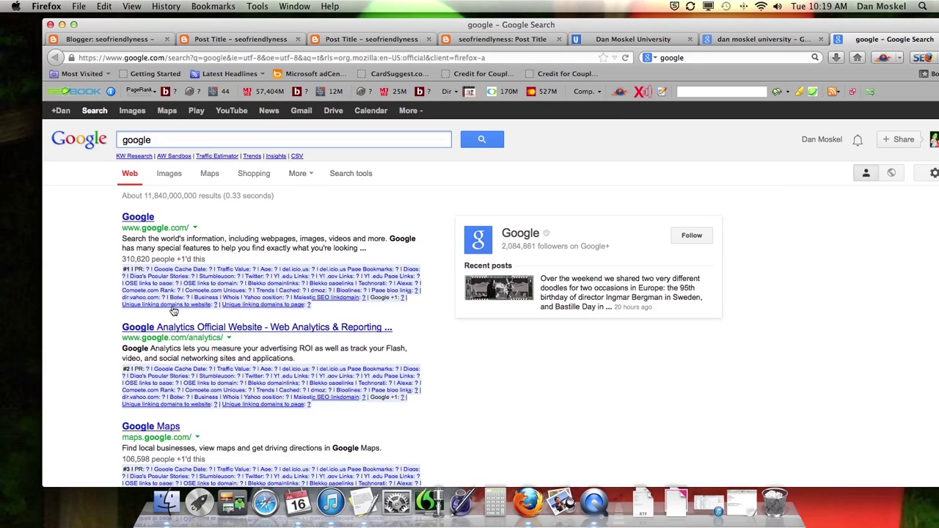
{"action": "left_click", "coordinate": [108, 243]}
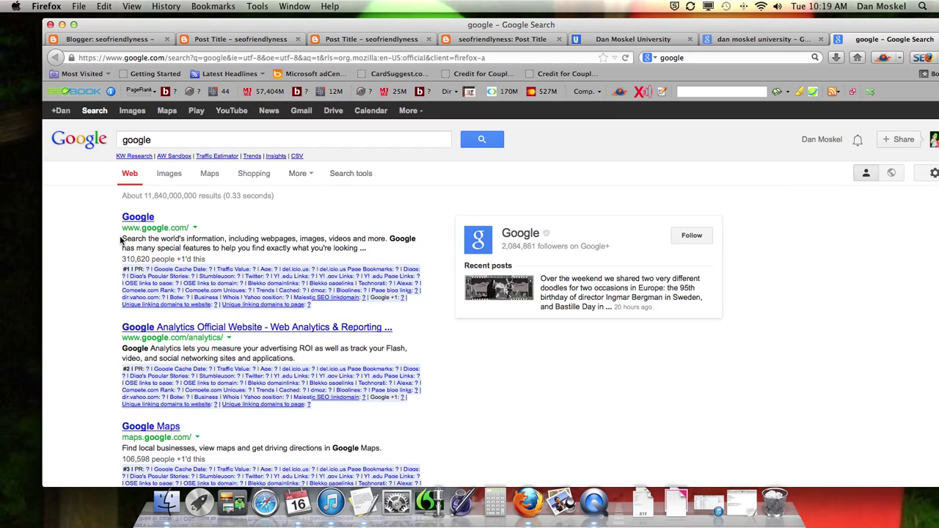
{"action": "left_click_drag", "start_coordinate": [122, 238], "coordinate": [372, 251]}
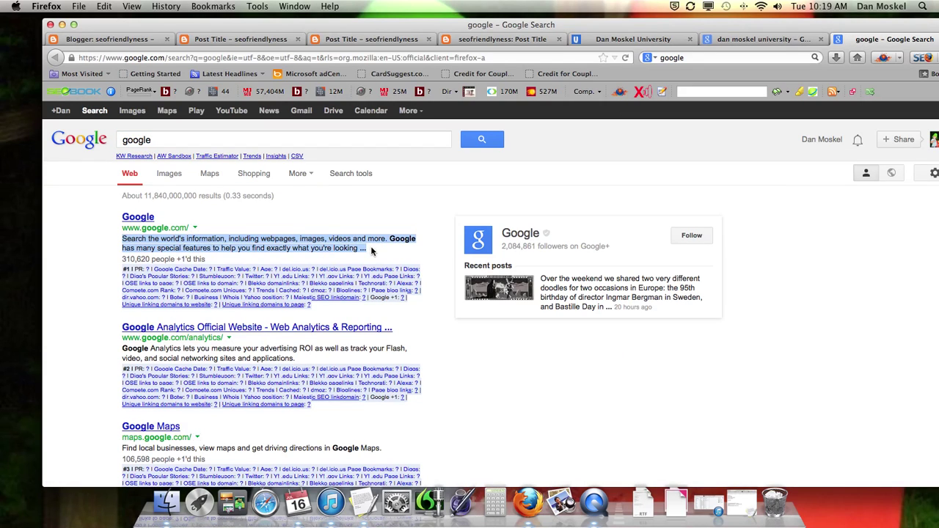
{"action": "left_click_drag", "start_coordinate": [297, 359], "coordinate": [119, 351]}
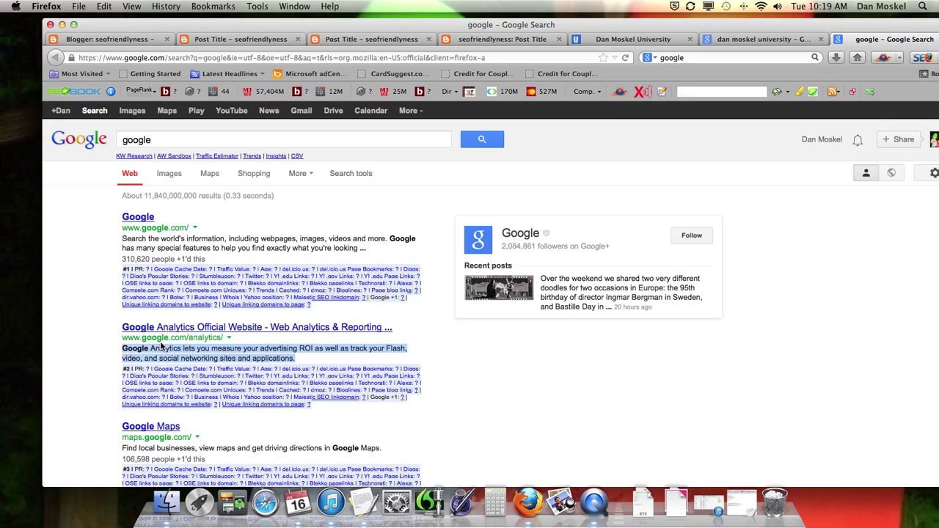
- Highlight the description snippet under the Video SEO Example listing in the university site's Google results
{"action": "left_click", "coordinate": [664, 40]}
{"action": "left_click", "coordinate": [763, 40]}
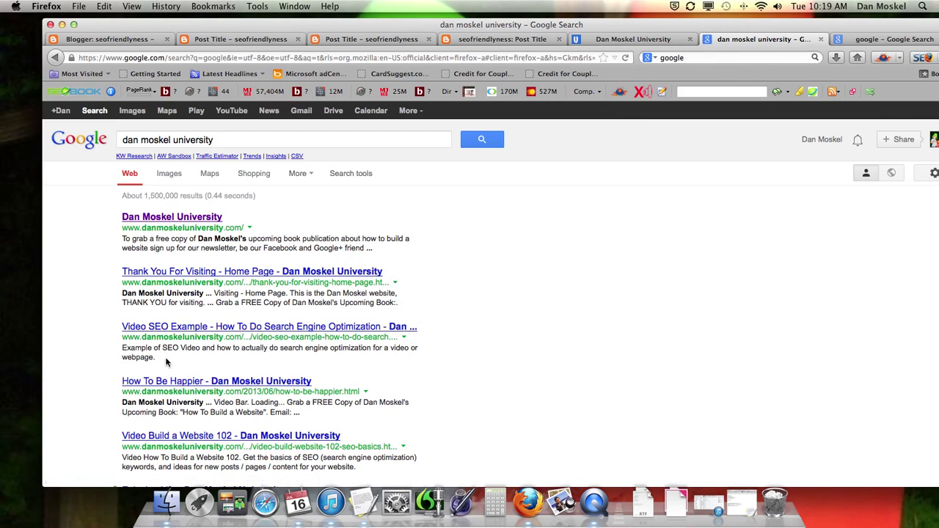
{"action": "left_click_drag", "start_coordinate": [155, 357], "coordinate": [125, 350]}
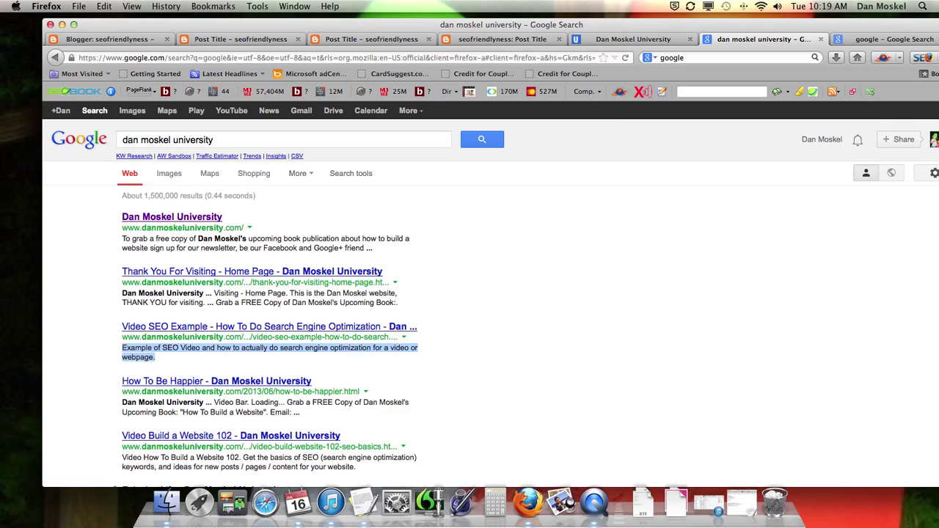
- Open the blog's Basic settings and enter "This is your website general description." as its description
{"action": "left_click", "coordinate": [112, 38]}
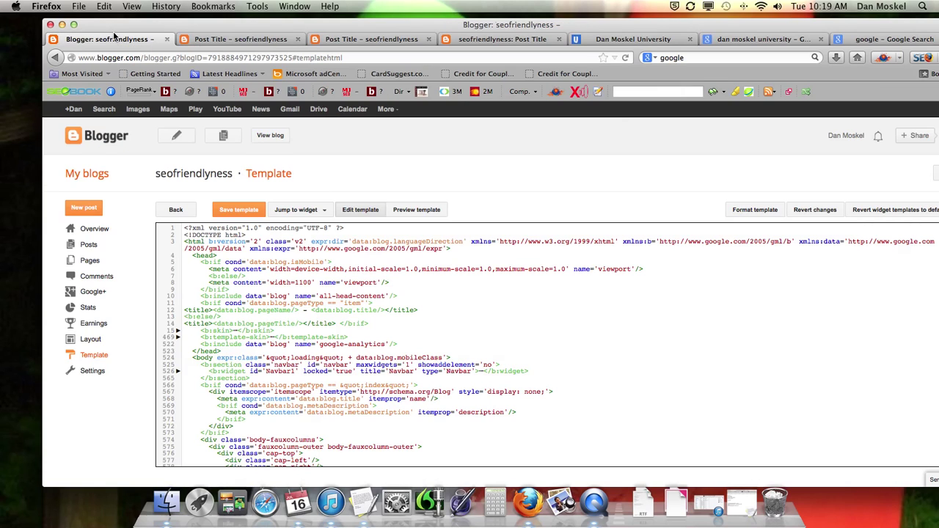
{"action": "left_click", "coordinate": [92, 372]}
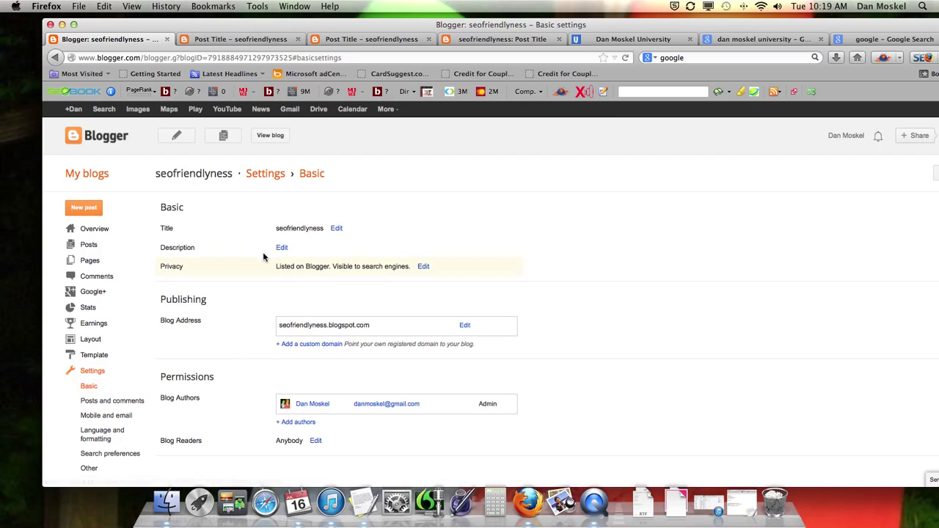
{"action": "left_click", "coordinate": [282, 248]}
{"action": "left_click", "coordinate": [295, 258]}
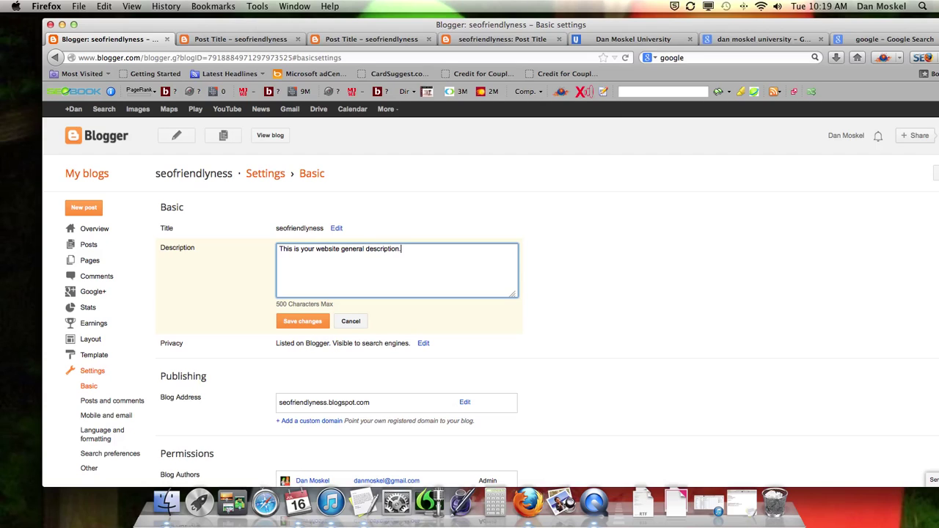
- Cut the whole description text from the blog's description field to the clipboard
{"action": "left_click_drag", "start_coordinate": [409, 256], "coordinate": [279, 250]}
{"action": "right_click", "coordinate": [294, 248]}
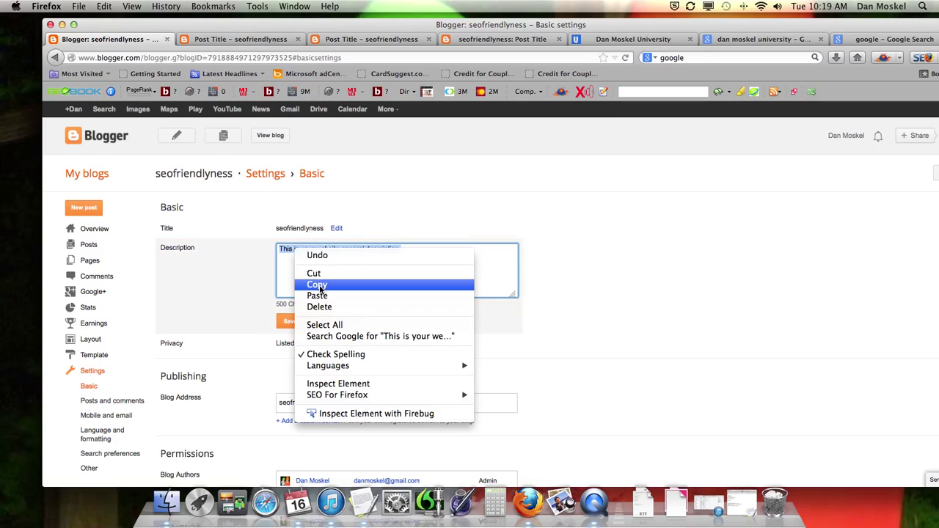
{"action": "left_click", "coordinate": [314, 273]}
- View the university site, and highlight its home page's description snippet in the Google results
{"action": "left_click", "coordinate": [640, 39]}
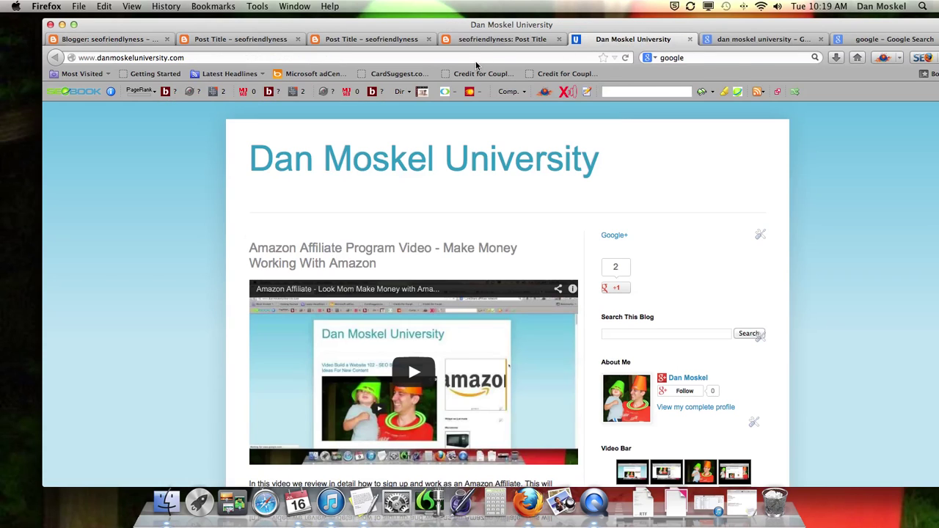
{"action": "left_click", "coordinate": [763, 40]}
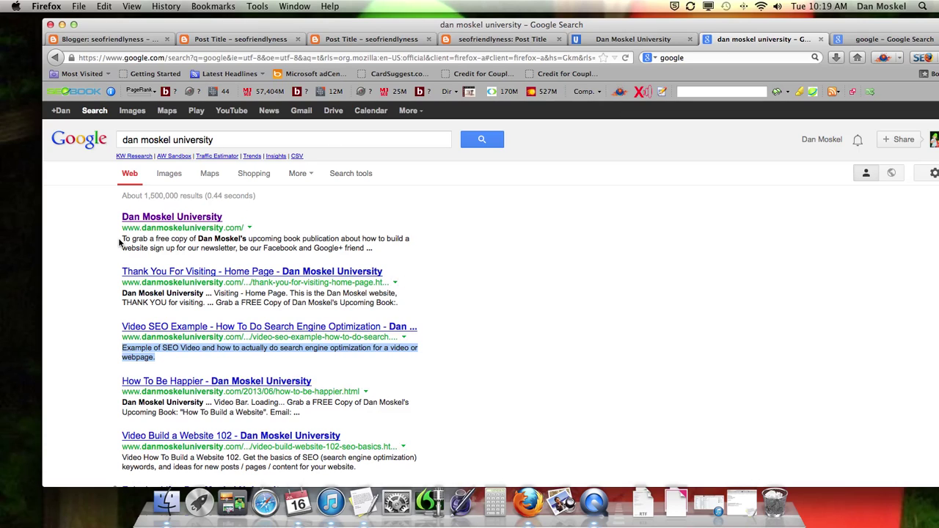
{"action": "triple_click", "coordinate": [123, 238]}
{"action": "left_click_drag", "start_coordinate": [122, 240], "coordinate": [373, 252]}
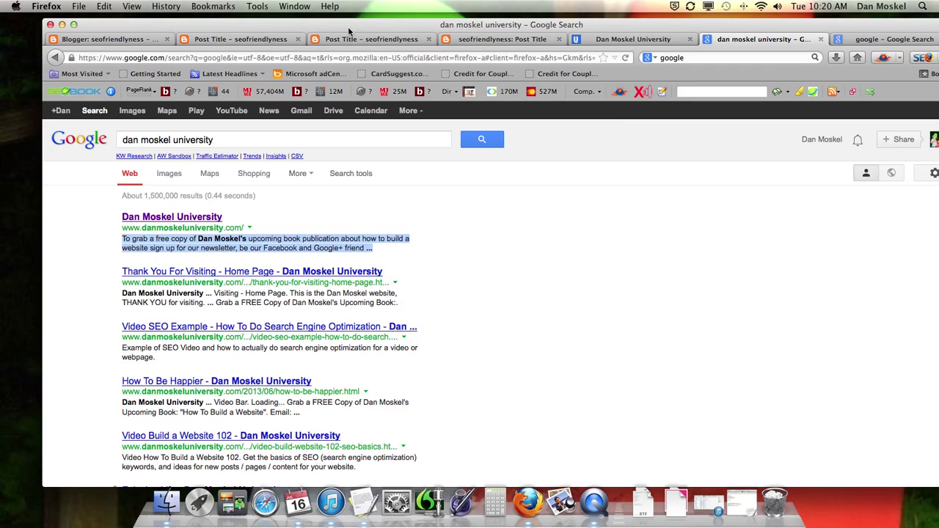
- Paste "This is your website general description." back into the blog's description field and save the changes
{"action": "left_click", "coordinate": [139, 44]}
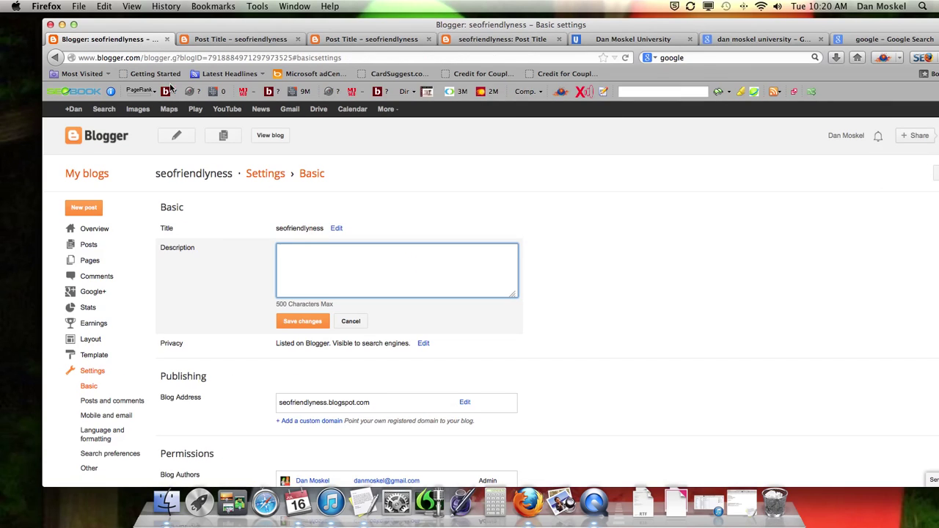
{"action": "key", "text": "super+v"}
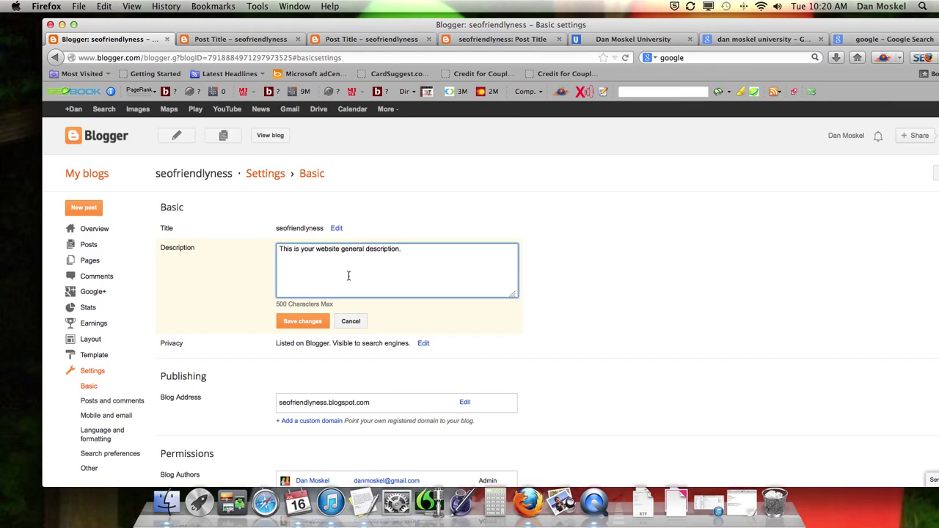
{"action": "left_click", "coordinate": [303, 322]}
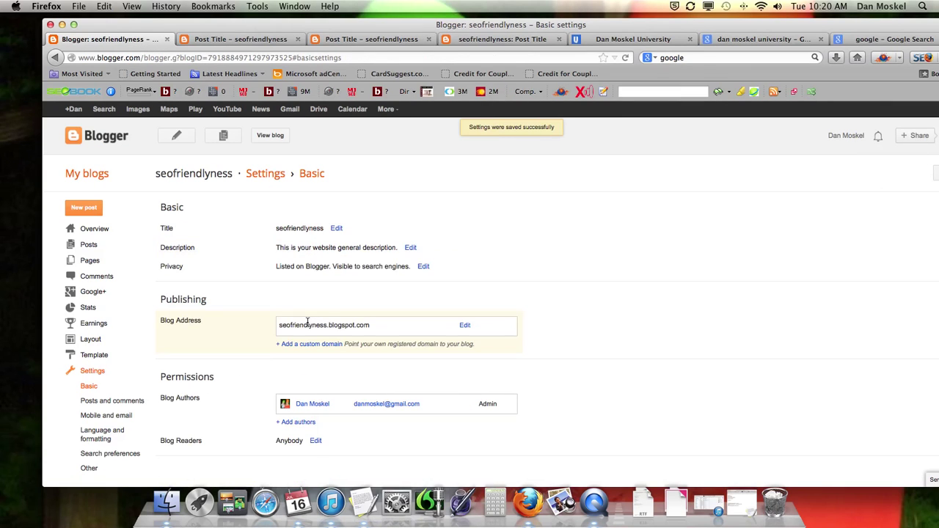
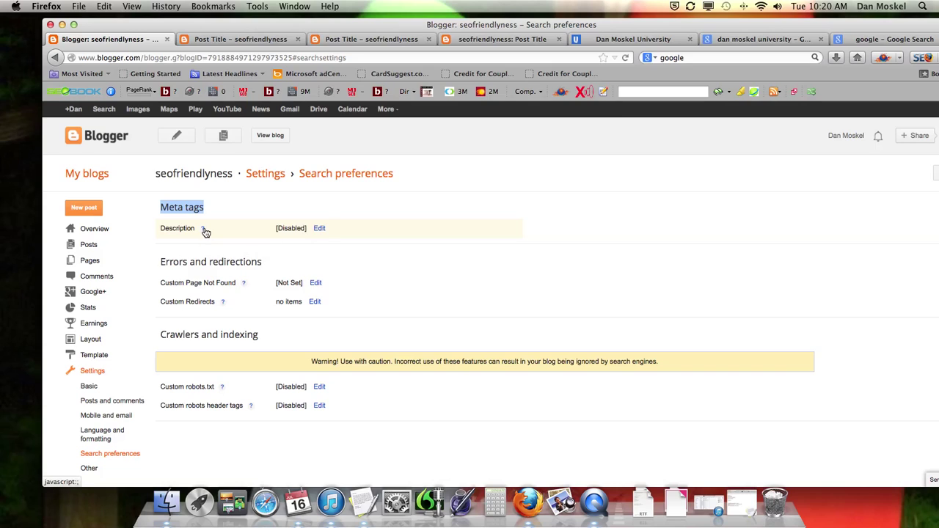
- Check the help on the meta tags description, enable the blog's search description and enter "This is your website general description."
{"action": "left_click", "coordinate": [204, 230]}
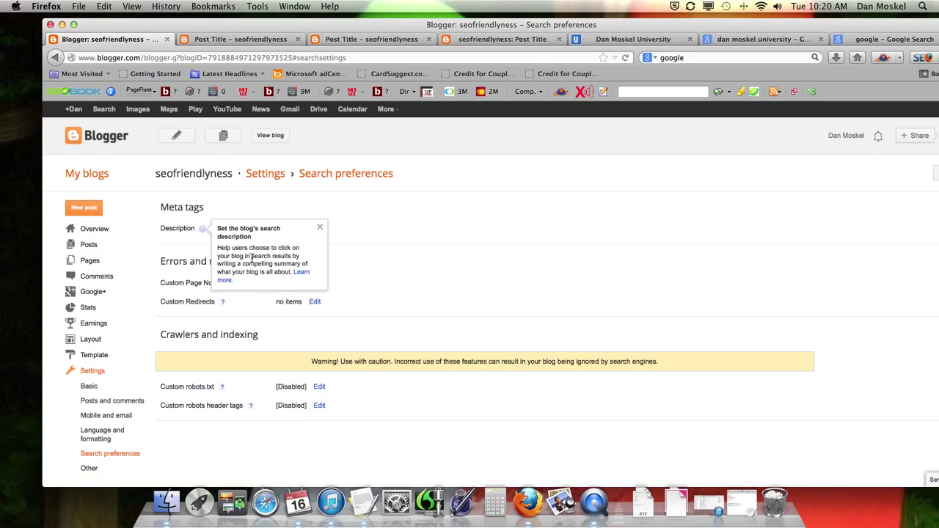
{"action": "left_click", "coordinate": [319, 229]}
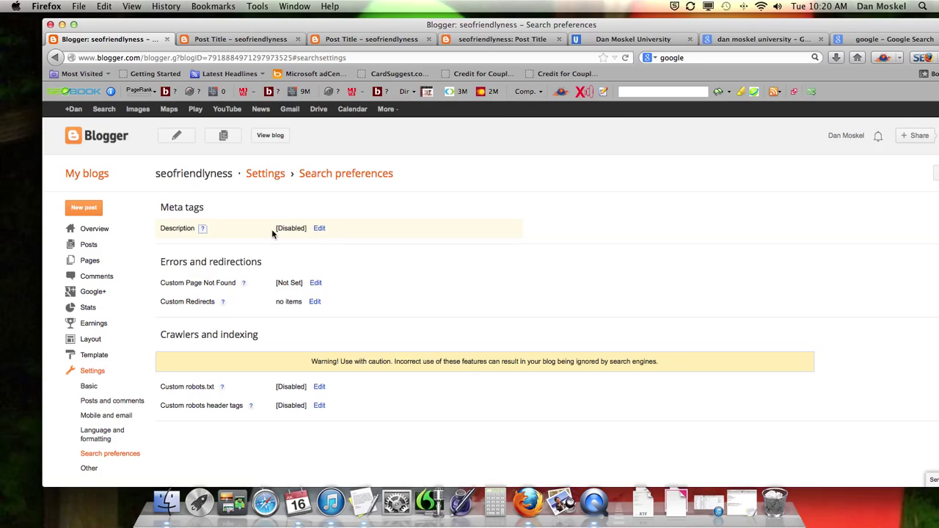
{"action": "left_click_drag", "start_coordinate": [271, 229], "coordinate": [310, 229]}
{"action": "left_click", "coordinate": [319, 229]}
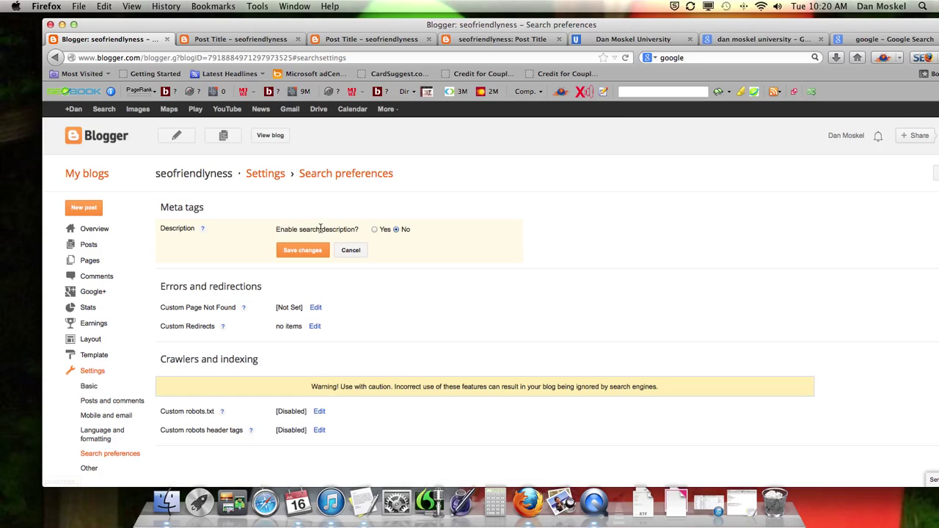
{"action": "left_click_drag", "start_coordinate": [275, 229], "coordinate": [356, 231]}
{"action": "left_click", "coordinate": [375, 229]}
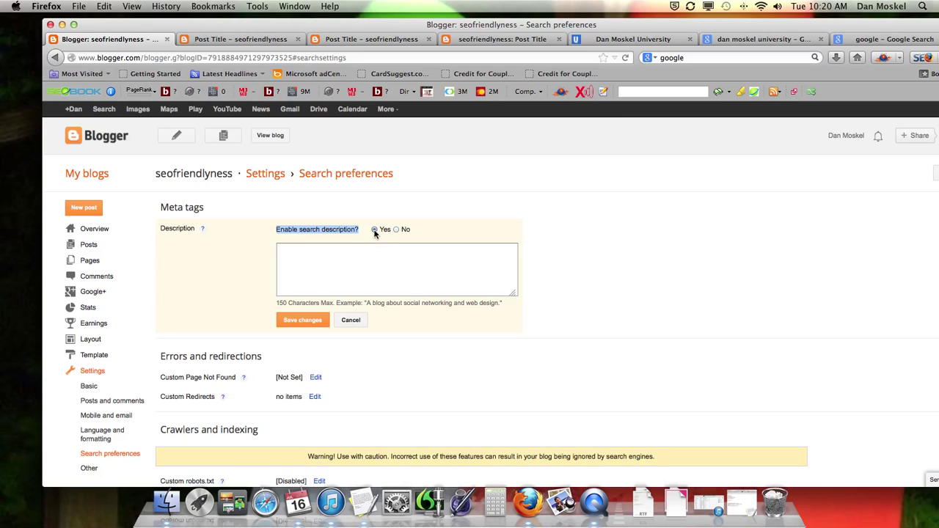
{"action": "left_click", "coordinate": [334, 266]}
{"action": "type", "text": "This is your website general description."}
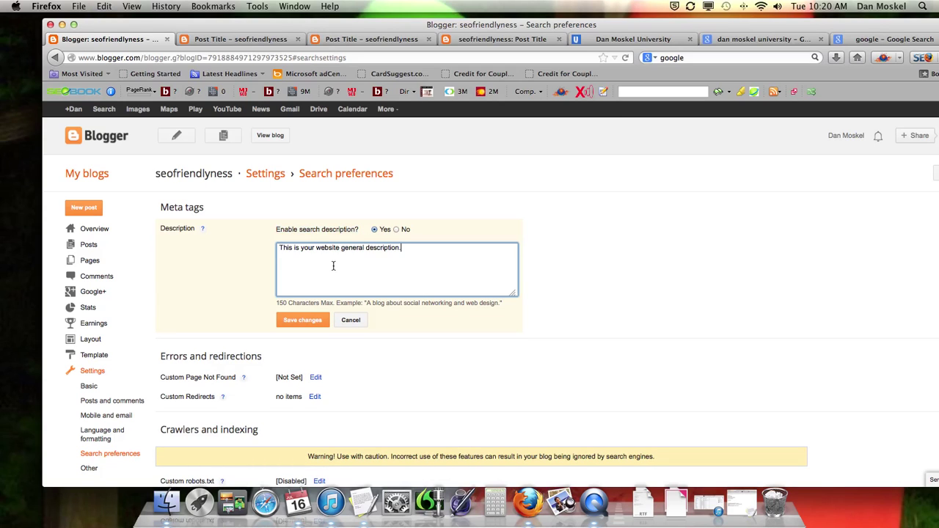
- Highlight the search description's 150-character limit, and examine result titles and description snippets in the Google results for the university site
{"action": "left_click_drag", "start_coordinate": [400, 247], "coordinate": [251, 240]}
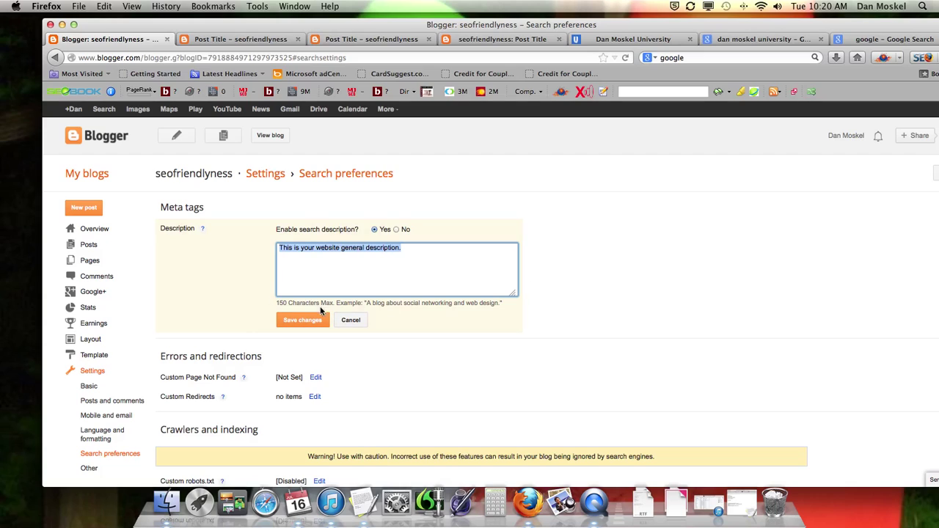
{"action": "left_click_drag", "start_coordinate": [276, 303], "coordinate": [335, 303]}
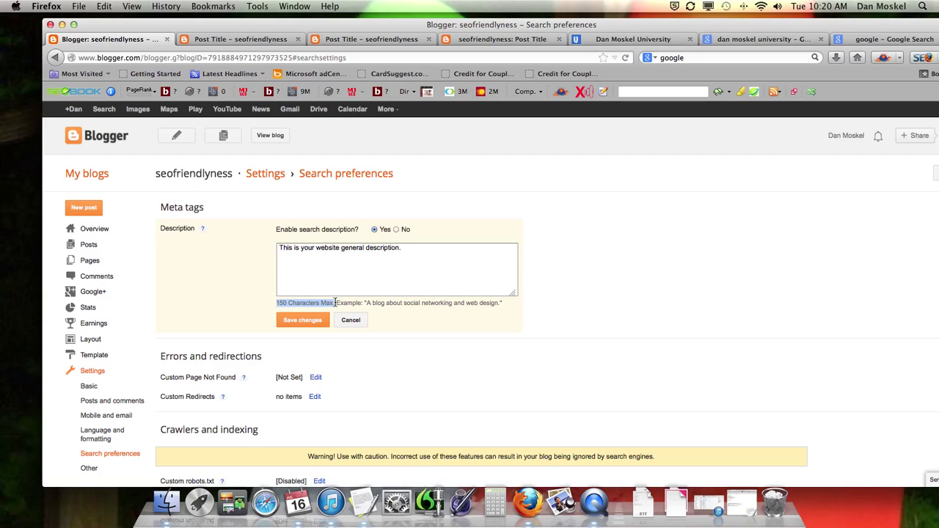
{"action": "left_click", "coordinate": [653, 38]}
{"action": "left_click", "coordinate": [770, 40]}
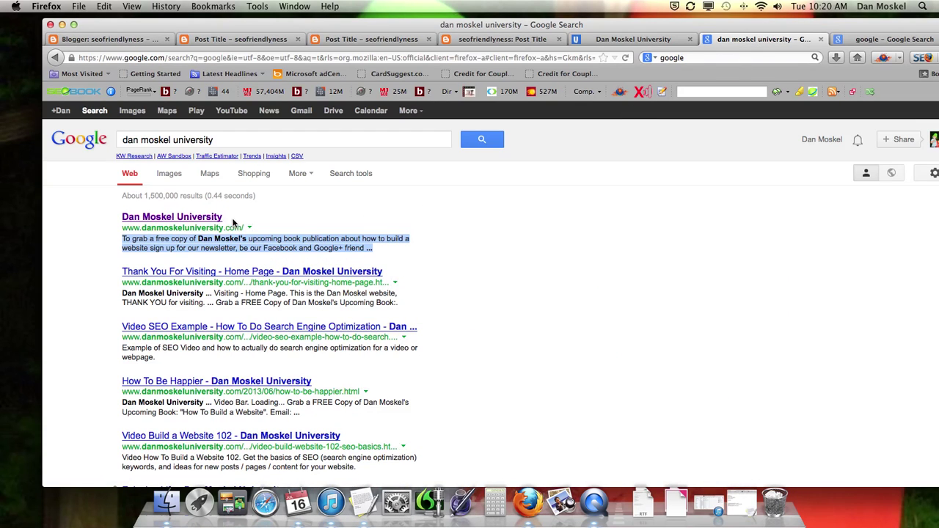
{"action": "left_click", "coordinate": [396, 279]}
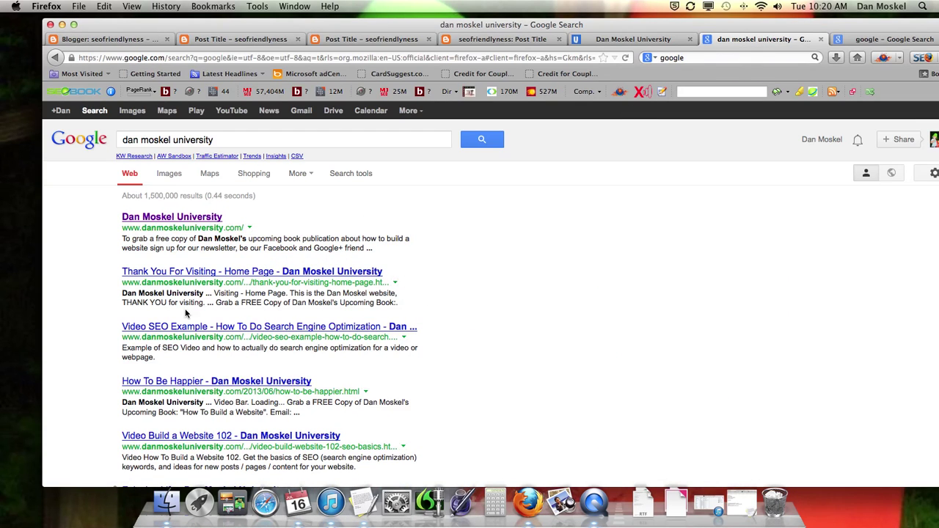
{"action": "left_click_drag", "start_coordinate": [120, 328], "coordinate": [413, 337]}
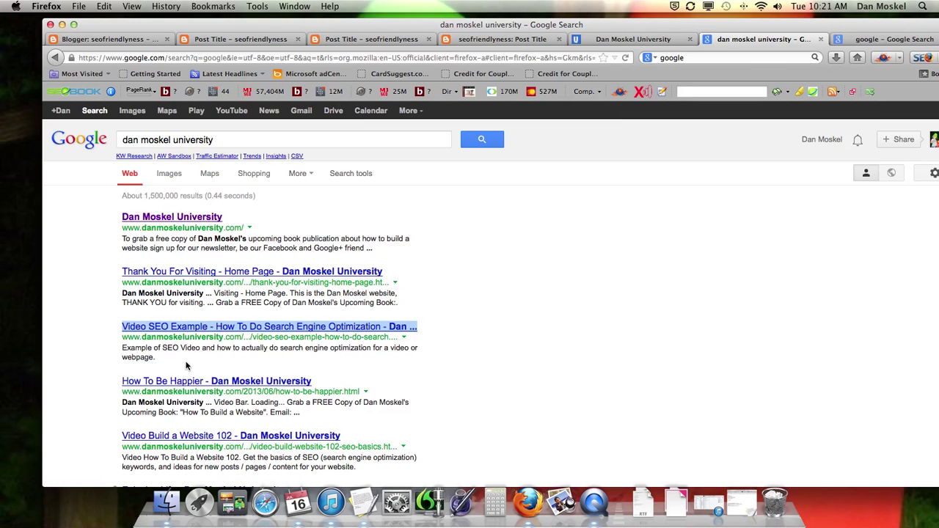
{"action": "left_click_drag", "start_coordinate": [309, 417], "coordinate": [117, 404]}
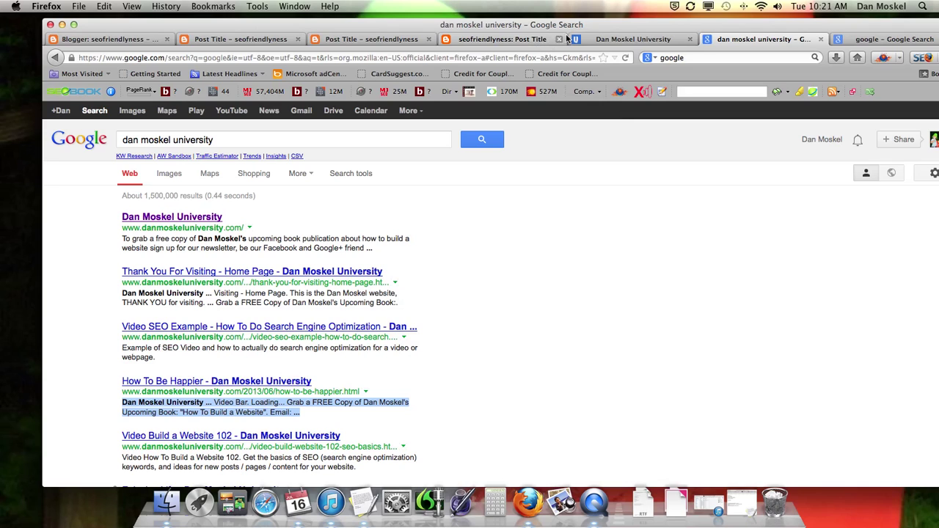
- Return to the blog's search preferences, save the search description and open the Basic settings
{"action": "left_click", "coordinate": [148, 40]}
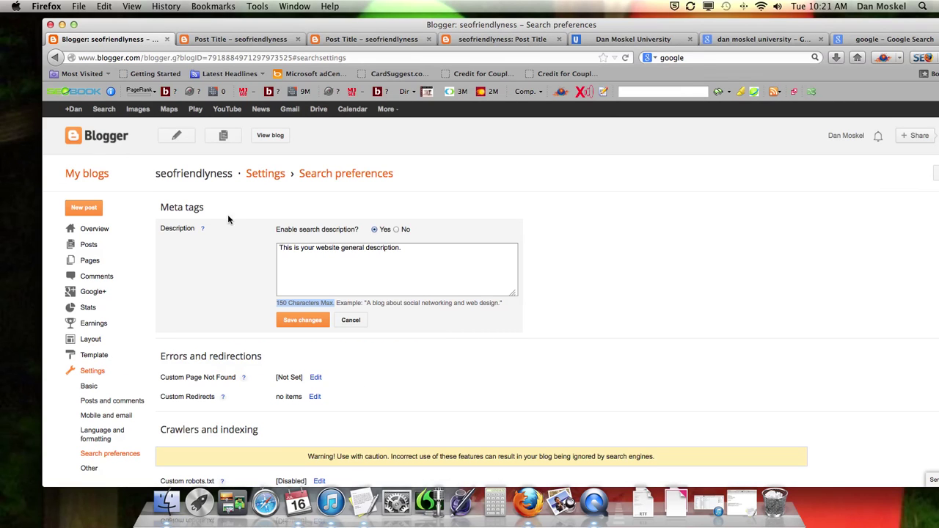
{"action": "left_click", "coordinate": [297, 321]}
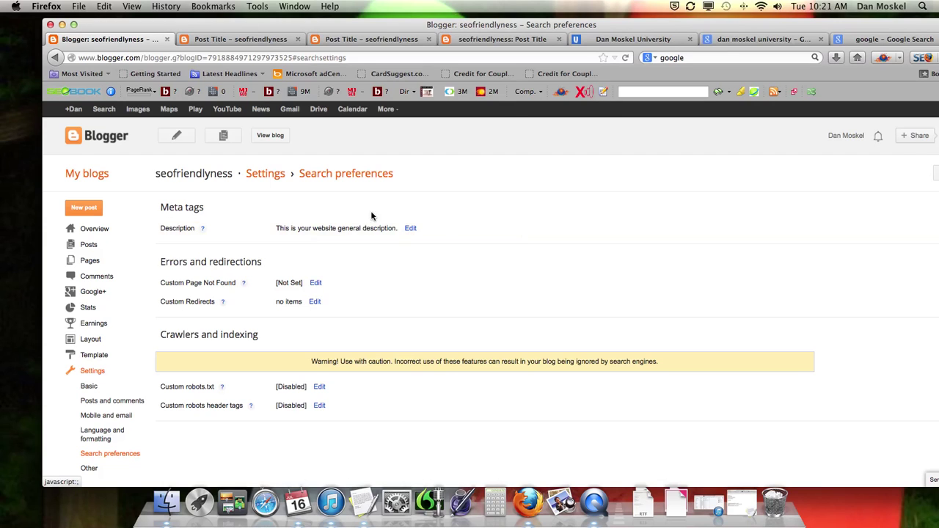
{"action": "left_click", "coordinate": [89, 388]}
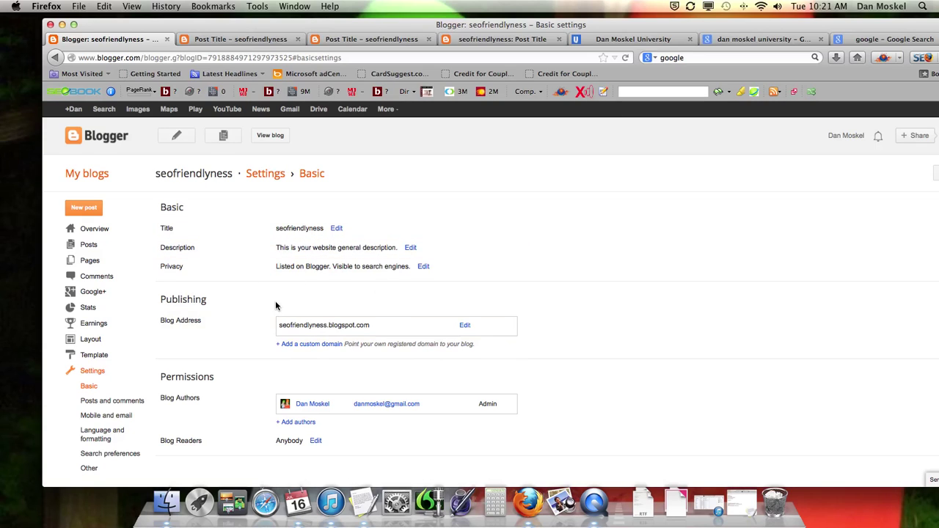
- Open the "Post Title" post for editing and open its search description for entry
{"action": "left_click", "coordinate": [88, 245]}
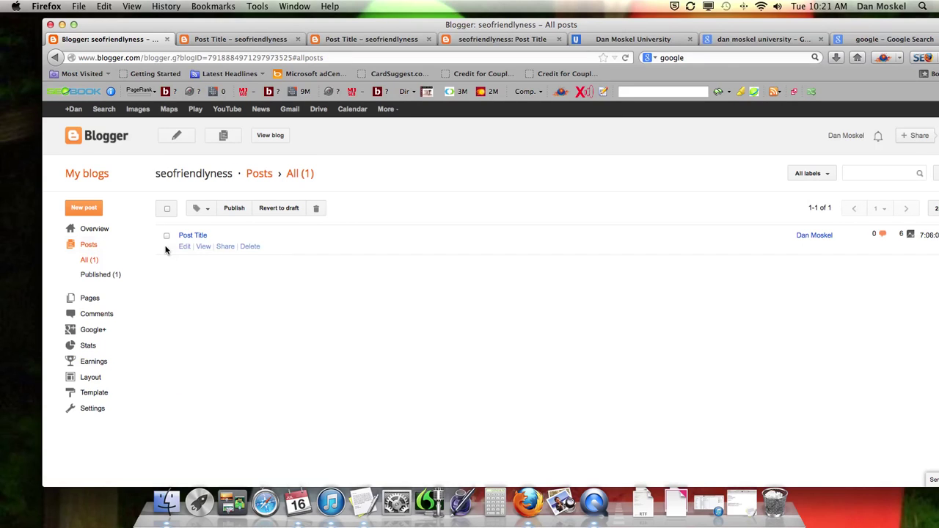
{"action": "left_click", "coordinate": [183, 245]}
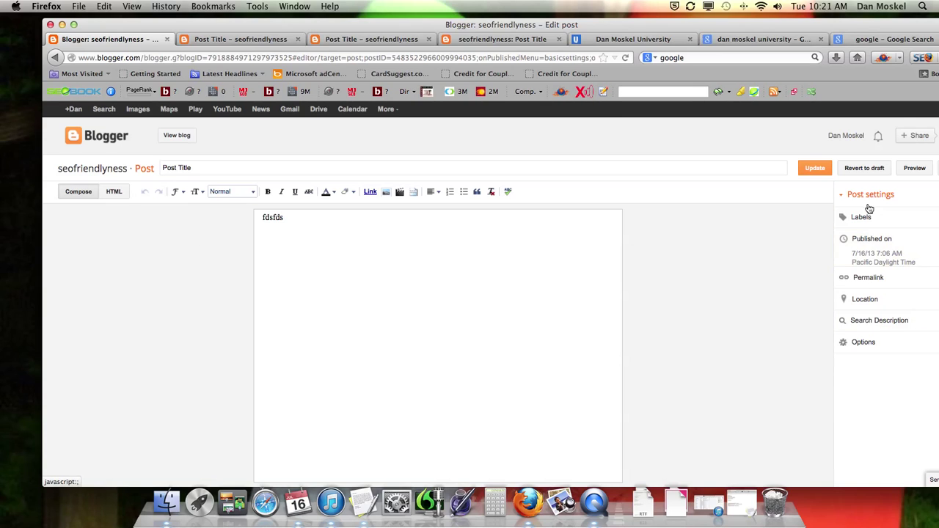
{"action": "left_click", "coordinate": [871, 321]}
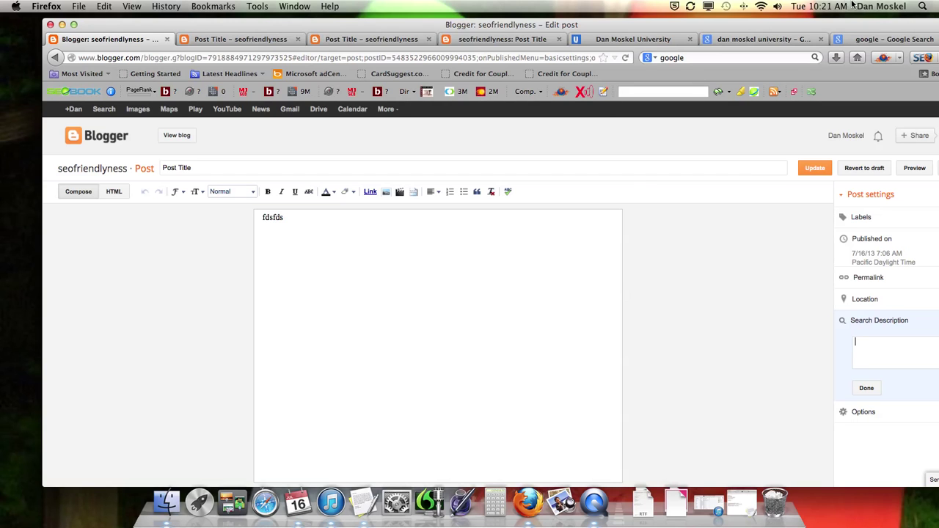
- Narrow and reposition the browser window so the entire post editor fits on screen
{"action": "left_click_drag", "start_coordinate": [899, 26], "coordinate": [818, 28]}
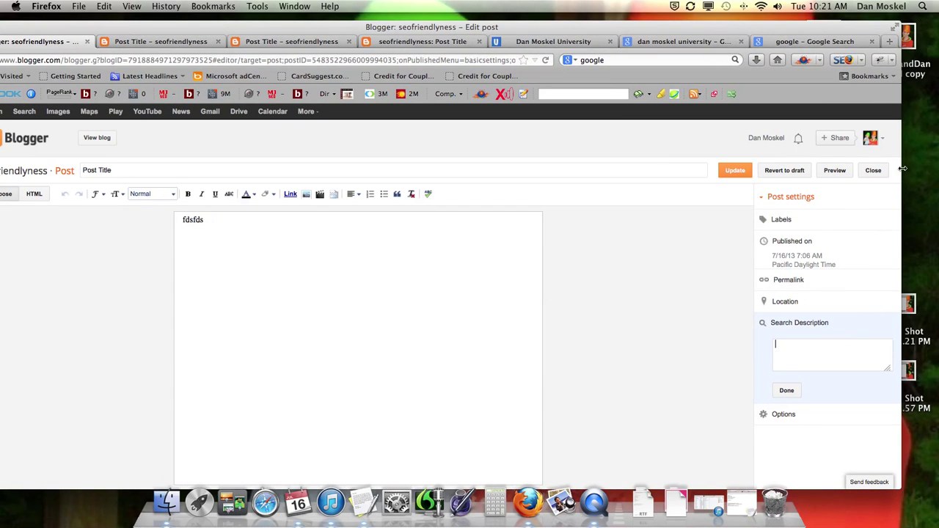
{"action": "left_click_drag", "start_coordinate": [899, 169], "coordinate": [772, 193]}
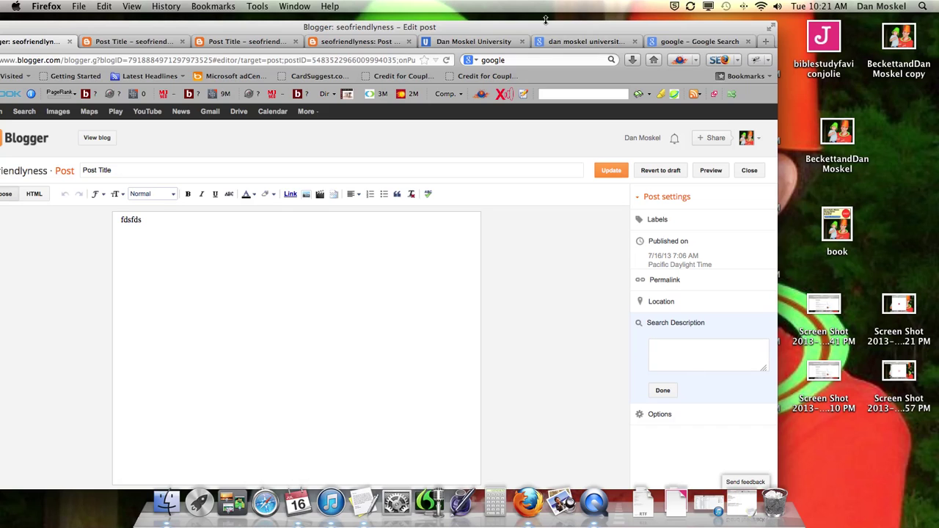
{"action": "left_click_drag", "start_coordinate": [543, 28], "coordinate": [634, 21]}
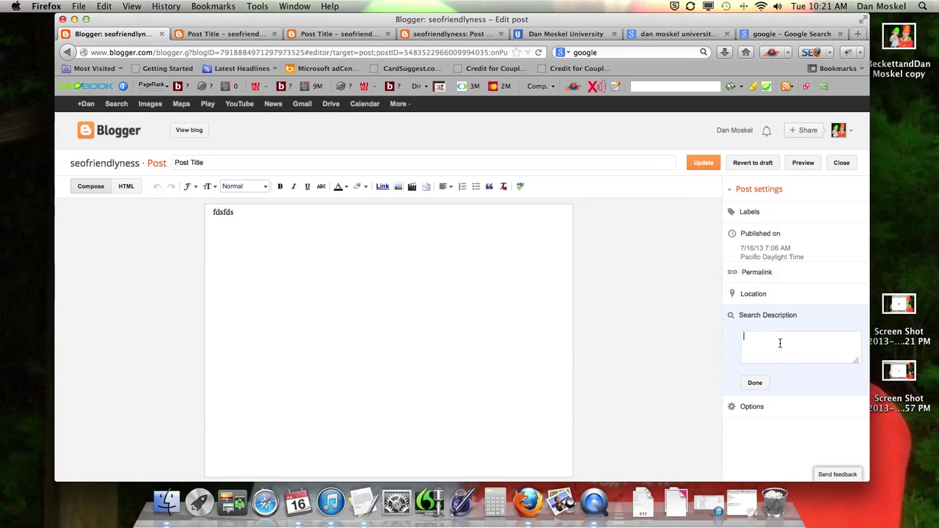
- Set the post's search description to "This is a post for our video about how to change the titles and post description." and update the post
{"action": "type", "text": "This is a post for our video about how to ch"}
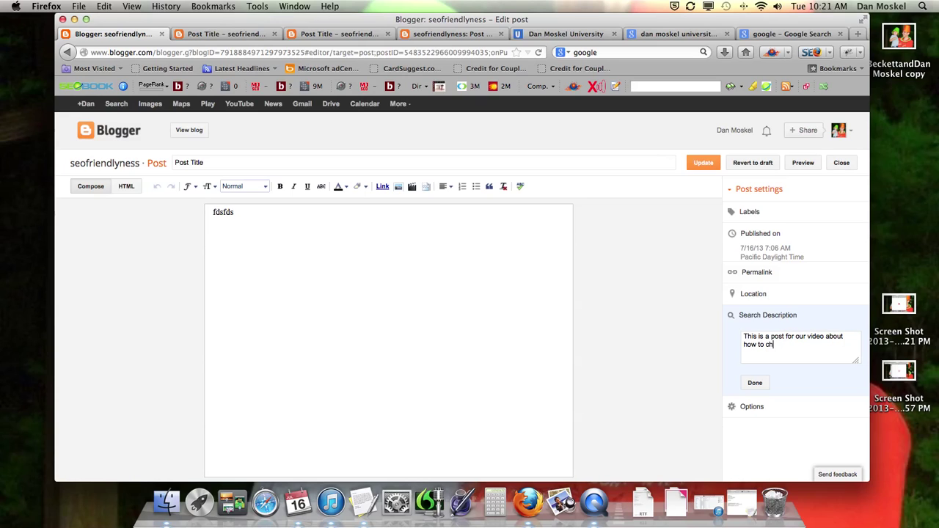
{"action": "type", "text": "ange the titles and post descriprip"}
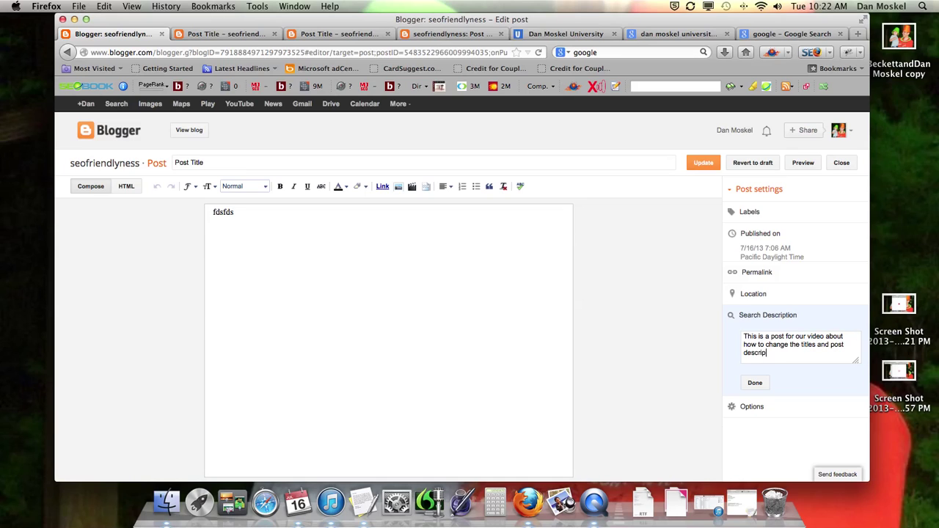
{"action": "type", "text": "tion."}
{"action": "left_click", "coordinate": [753, 385]}
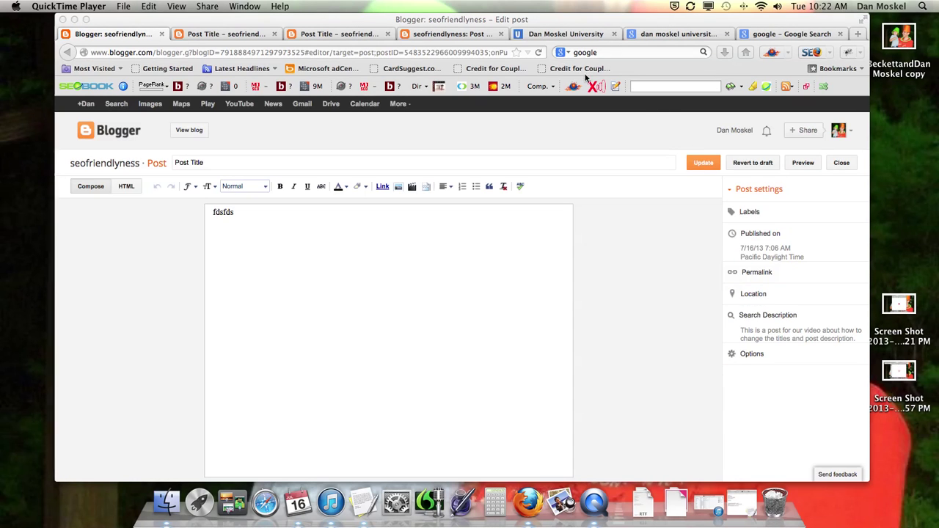
{"action": "left_click", "coordinate": [698, 164]}
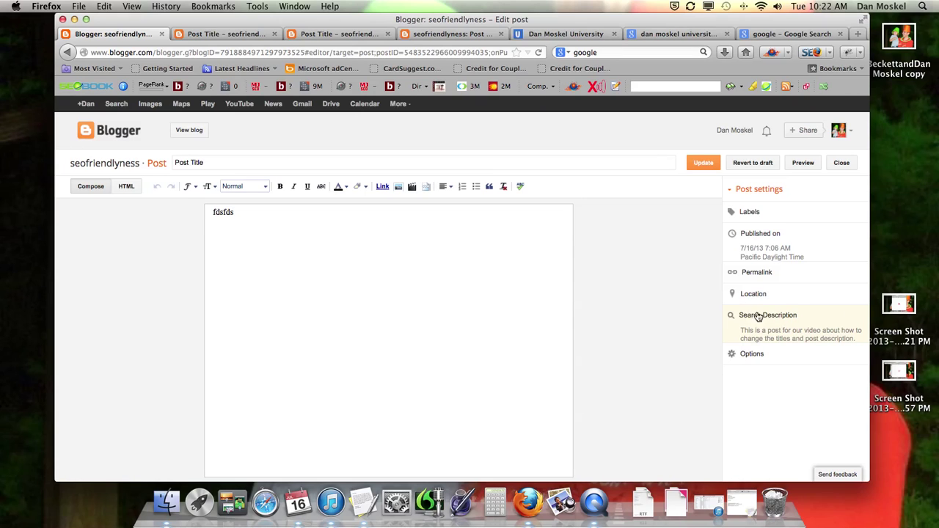
{"action": "left_click", "coordinate": [705, 165]}
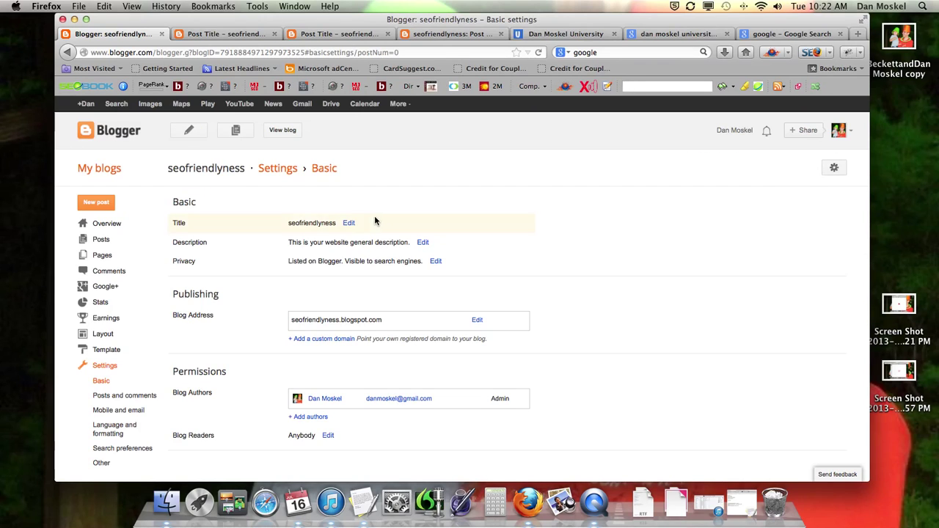
- View the published post on the live blog, and reopen its search description in the post editor
{"action": "left_click", "coordinate": [286, 130]}
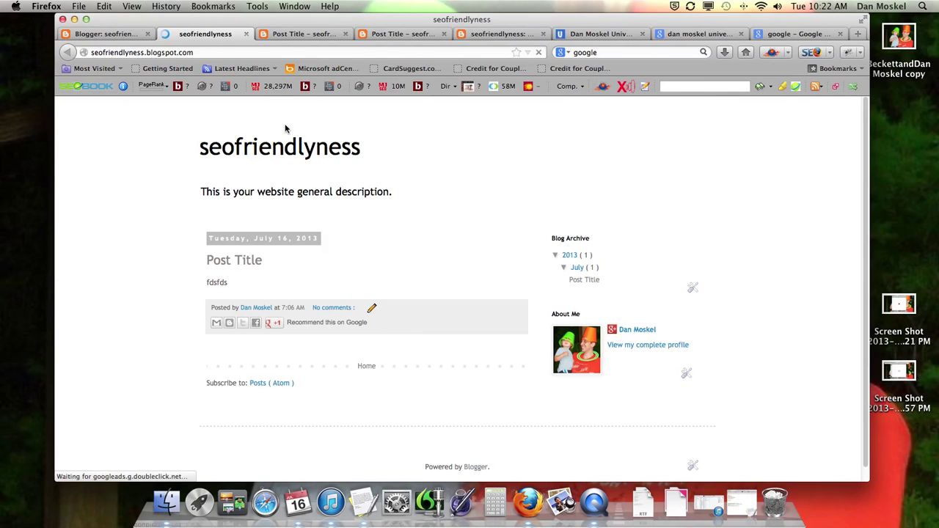
{"action": "left_click", "coordinate": [259, 257]}
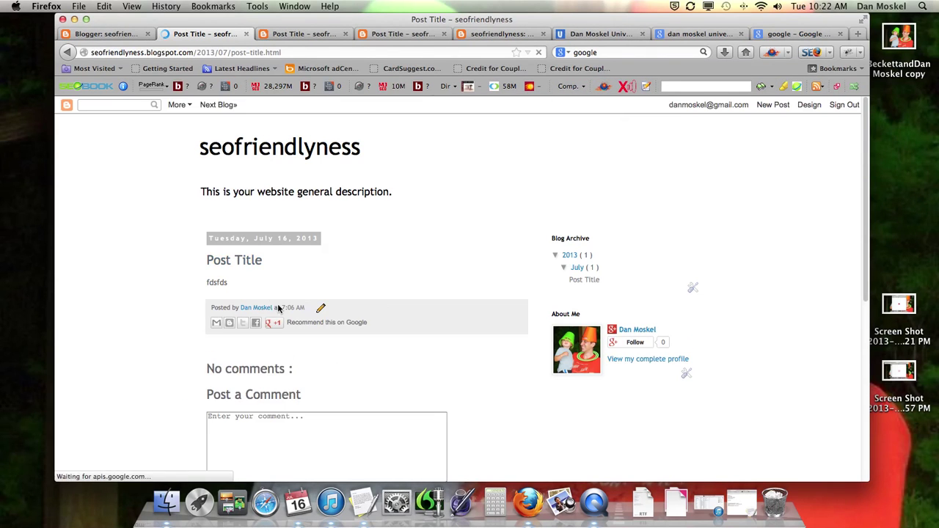
{"action": "left_click", "coordinate": [109, 33]}
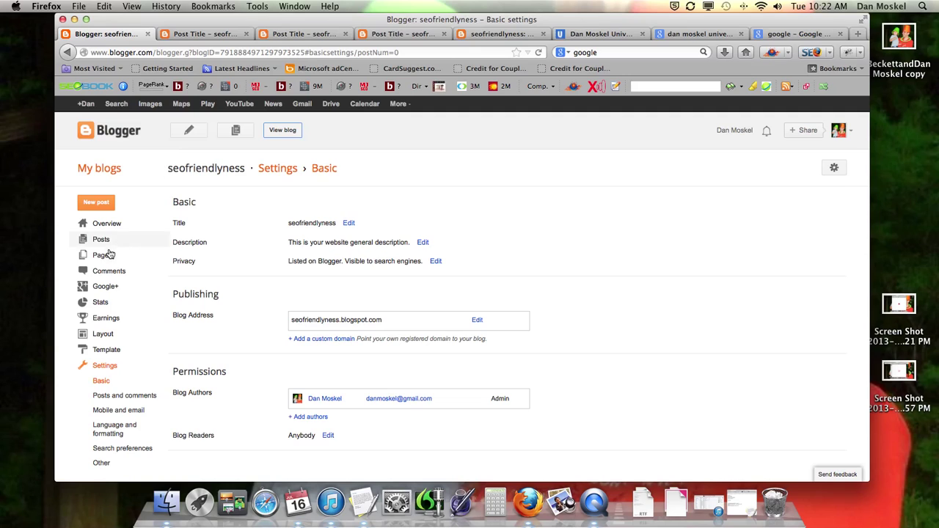
{"action": "left_click", "coordinate": [103, 240]}
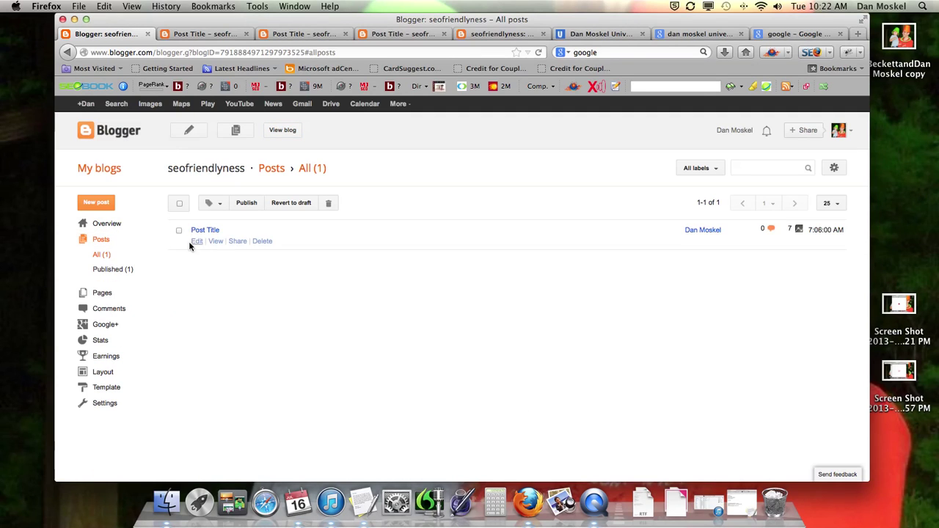
{"action": "left_click", "coordinate": [194, 247]}
{"action": "left_click", "coordinate": [196, 242]}
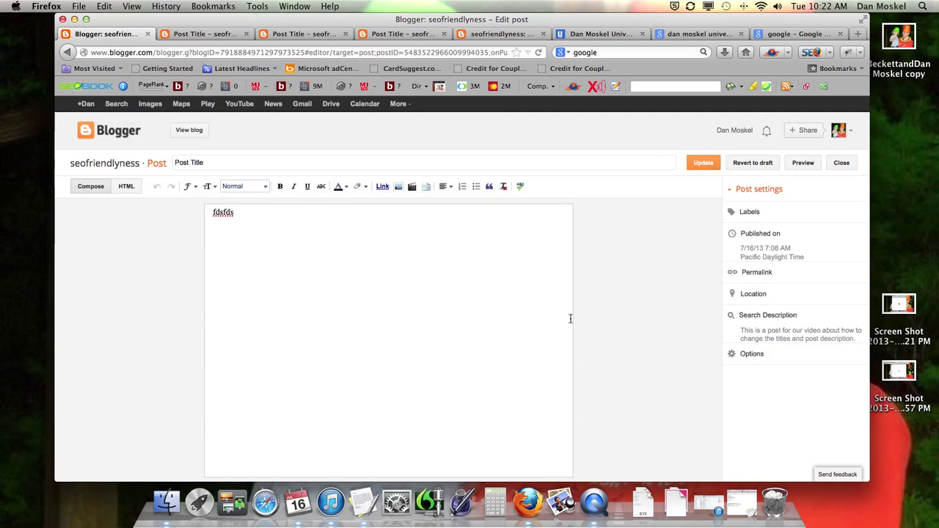
{"action": "left_click", "coordinate": [773, 324]}
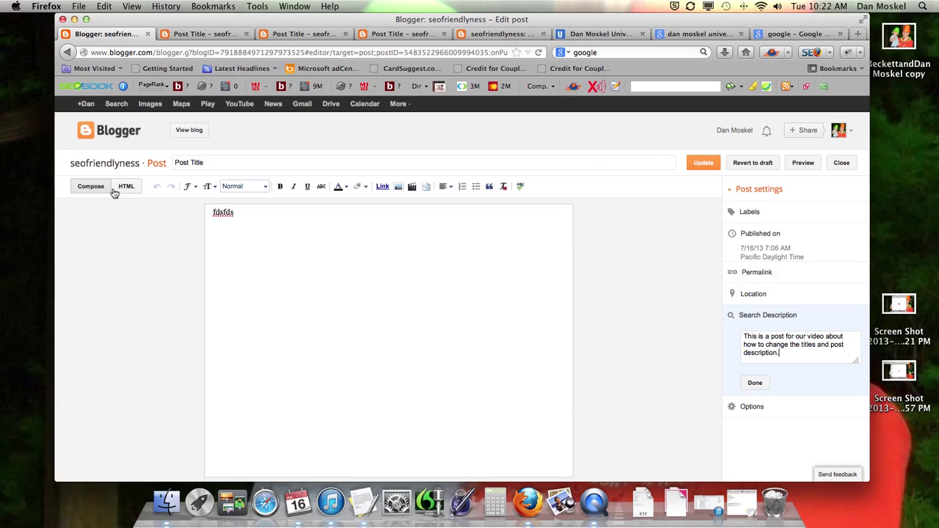
- Highlight the first result's description snippet in the Google results for "google", and view the published post page
{"action": "left_click", "coordinate": [796, 33]}
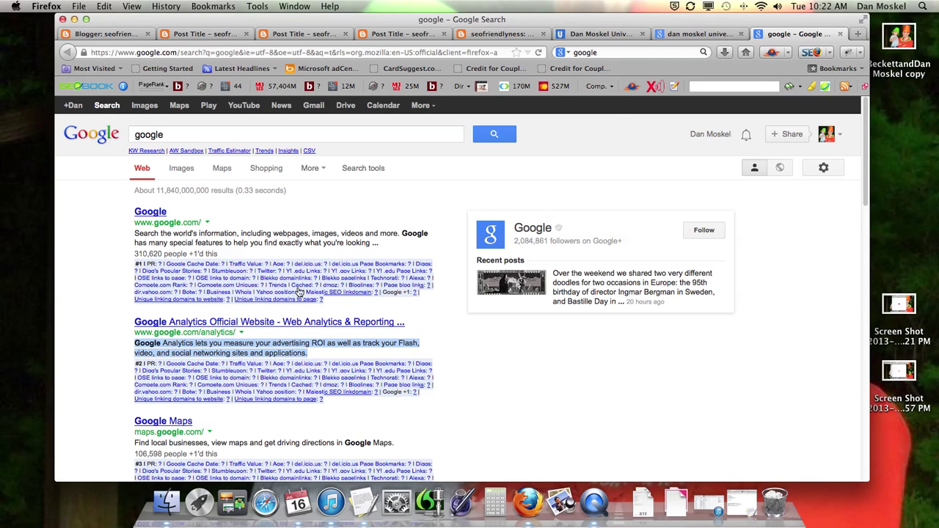
{"action": "left_click_drag", "start_coordinate": [391, 245], "coordinate": [134, 234]}
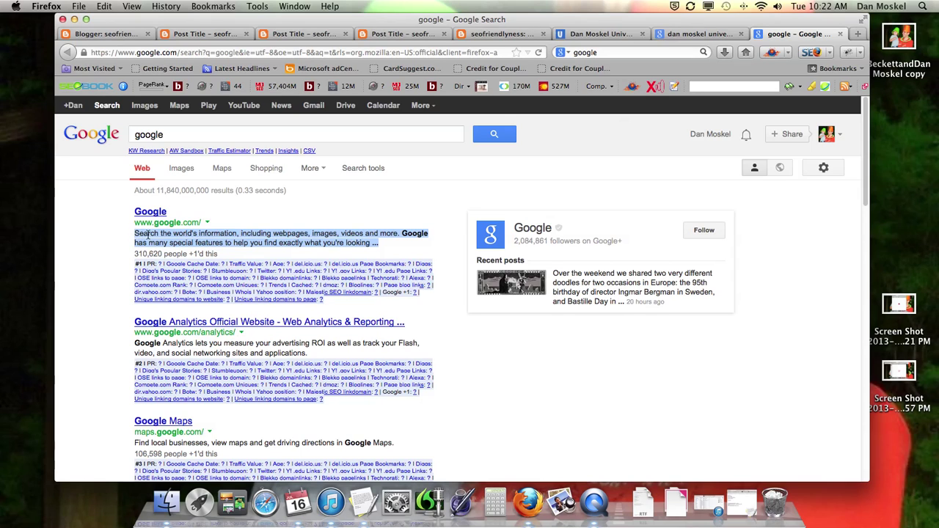
{"action": "left_click", "coordinate": [128, 238]}
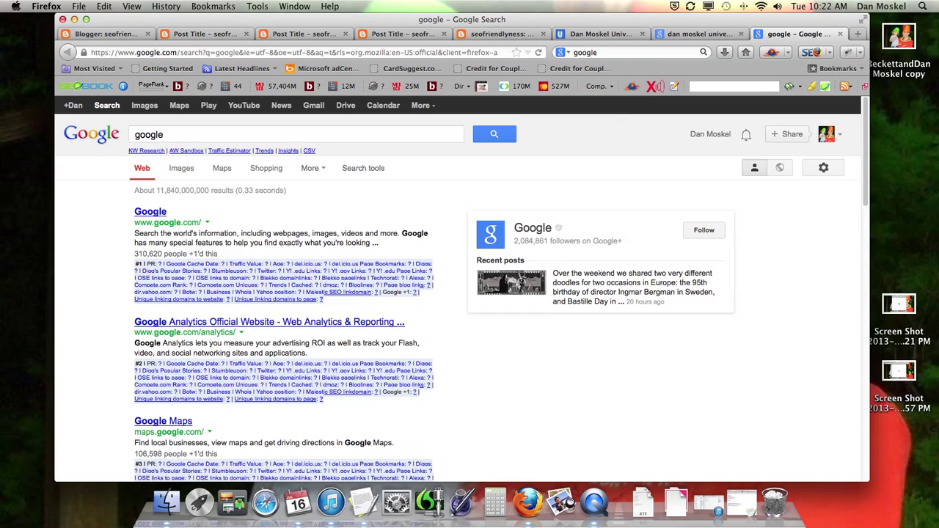
{"action": "left_click", "coordinate": [200, 34]}
{"action": "left_click", "coordinate": [281, 35]}
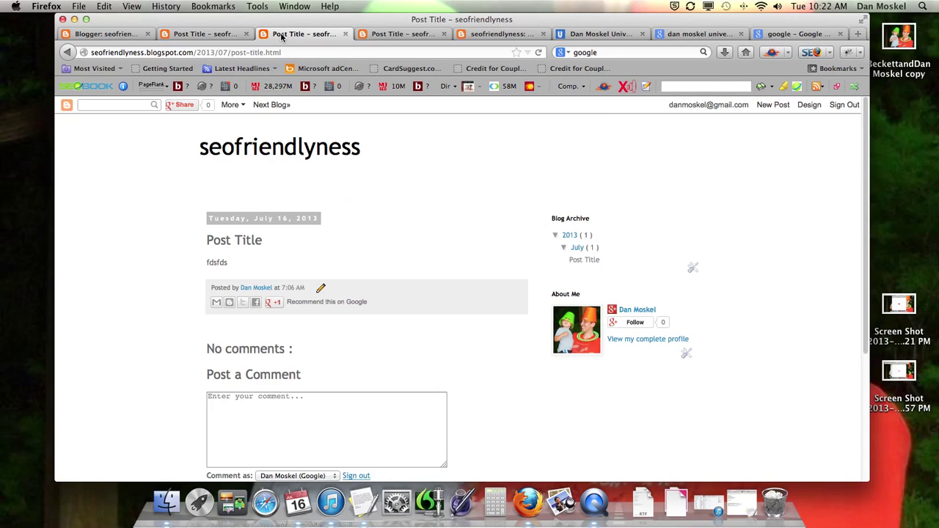
- Close the post editor, discarding unsaved changes, and return to the list of all posts
{"action": "left_click", "coordinate": [102, 34]}
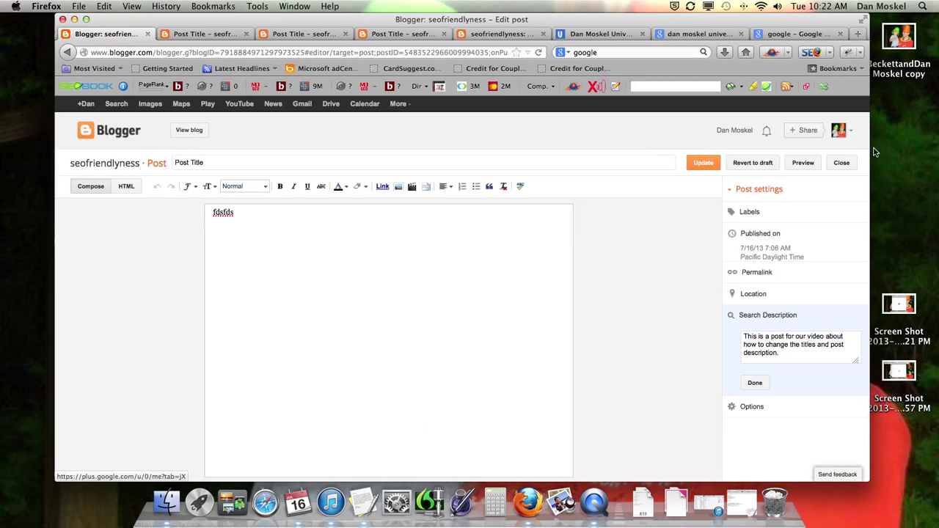
{"action": "left_click", "coordinate": [845, 163]}
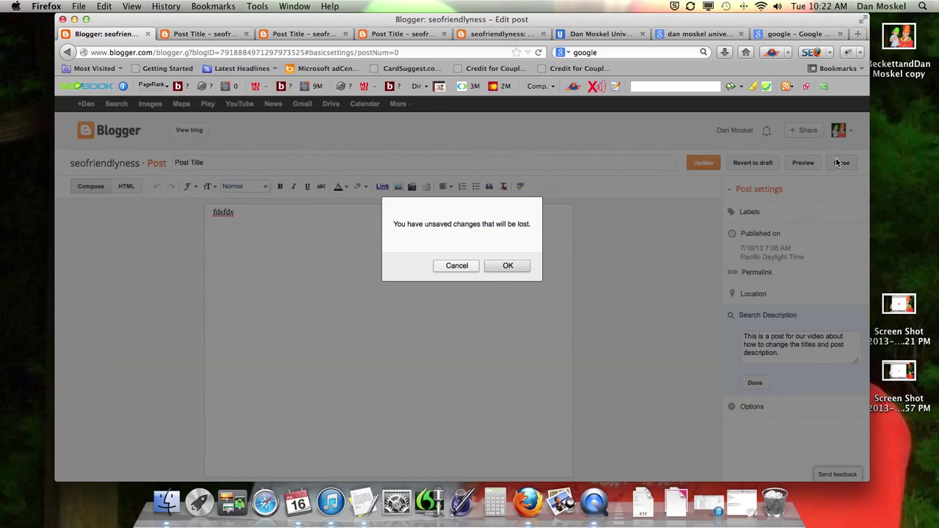
{"action": "left_click", "coordinate": [514, 268]}
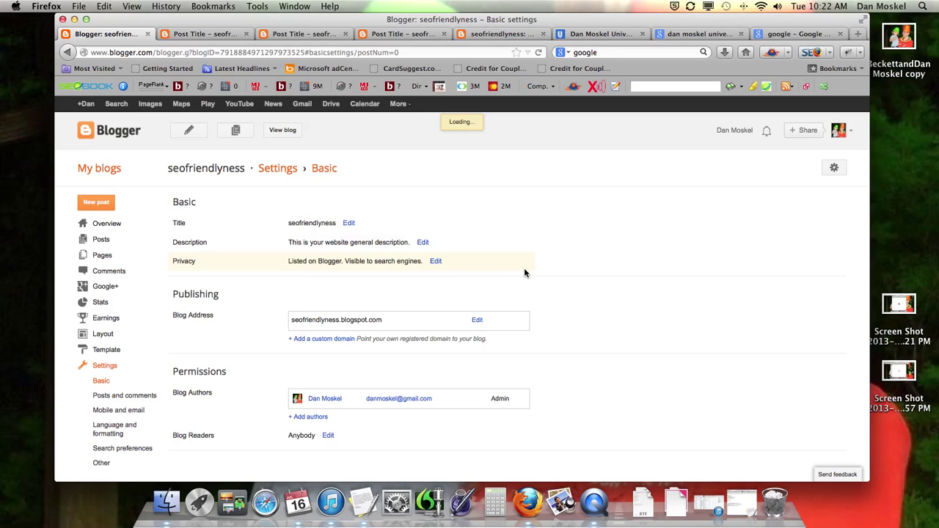
{"action": "left_click", "coordinate": [95, 243]}
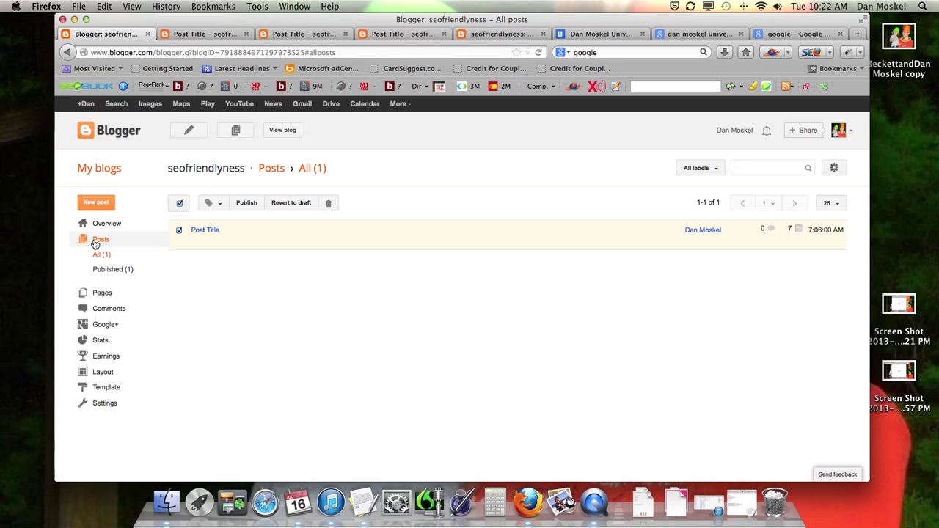